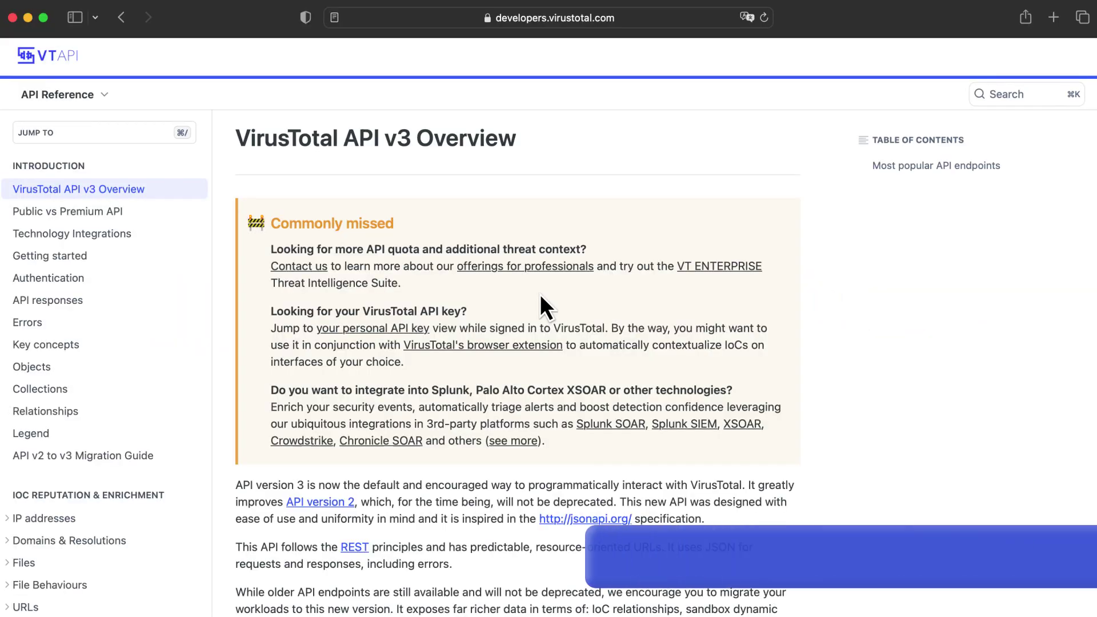
# Scroll the API v3 Overview down to the 'Most popular API endpoints' list
pyautogui.scroll(-1, 540, 294)
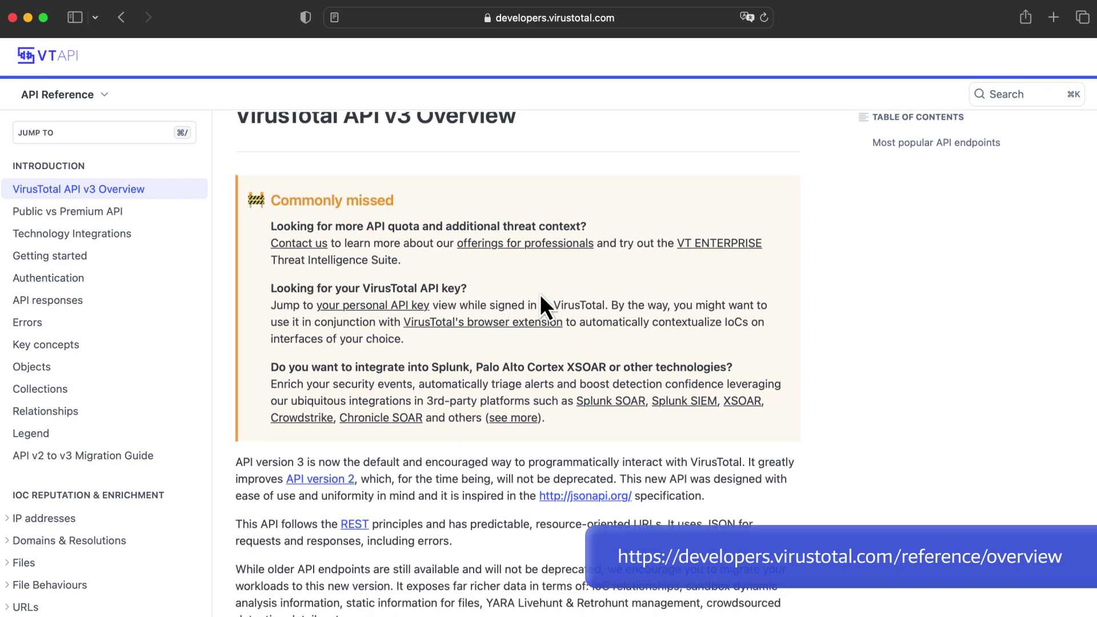
pyautogui.scroll(-4, 540, 293)
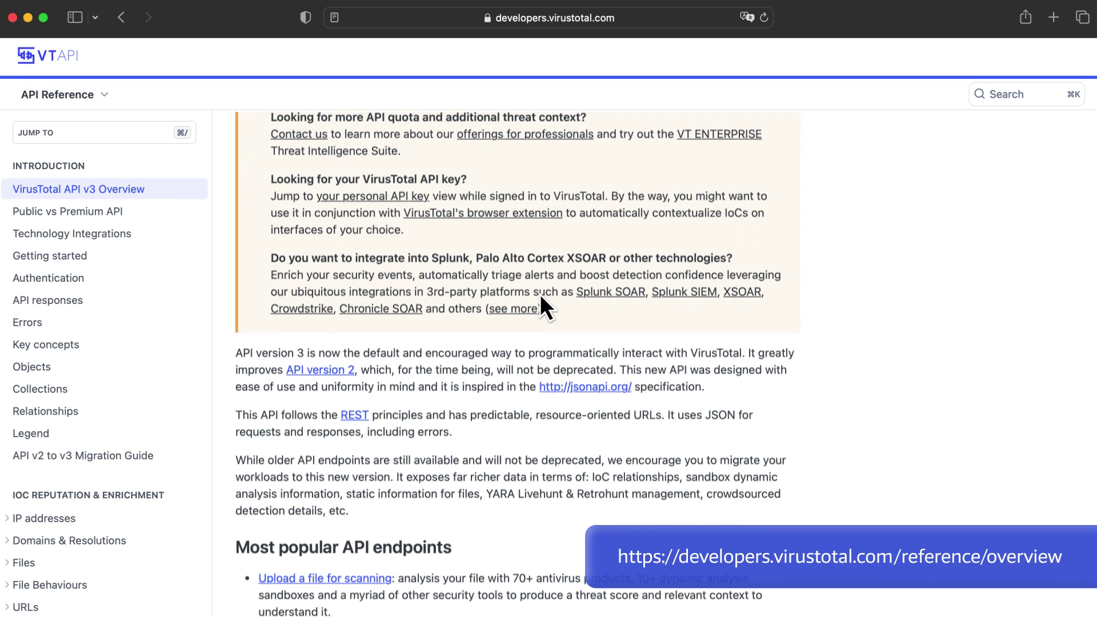
pyautogui.scroll(-5, 540, 293)
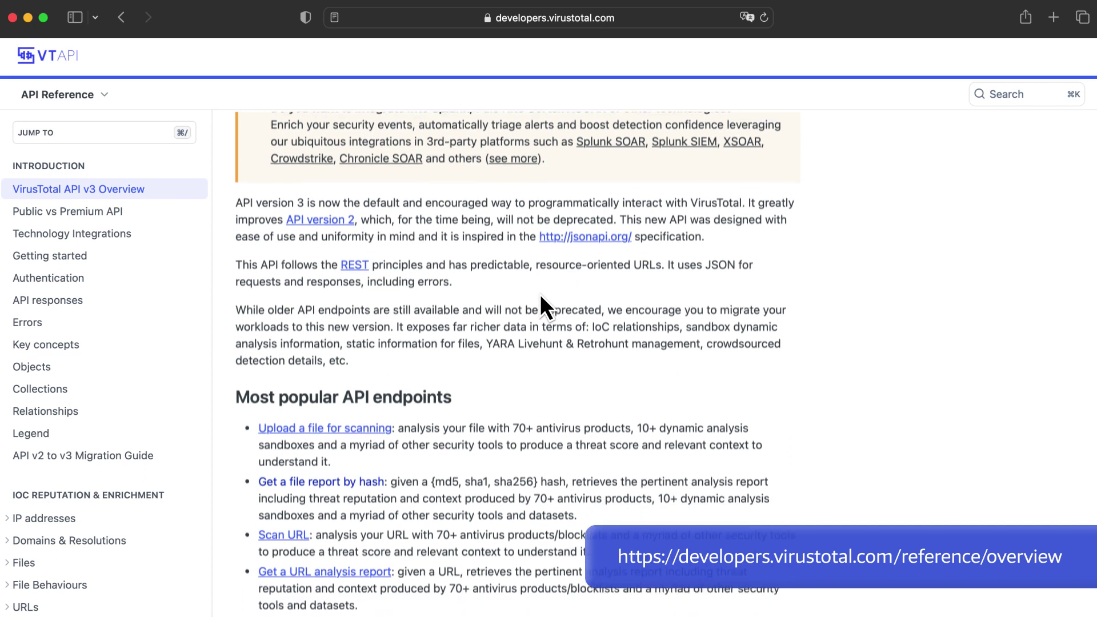
pyautogui.scroll(-5, 540, 294)
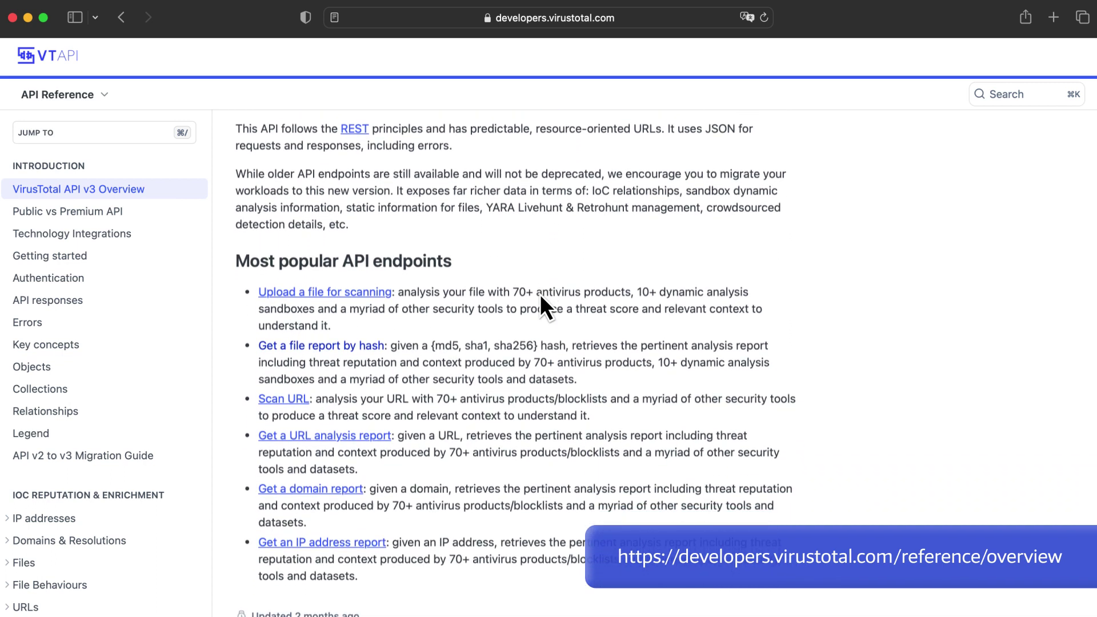
pyautogui.scroll(-3, 540, 295)
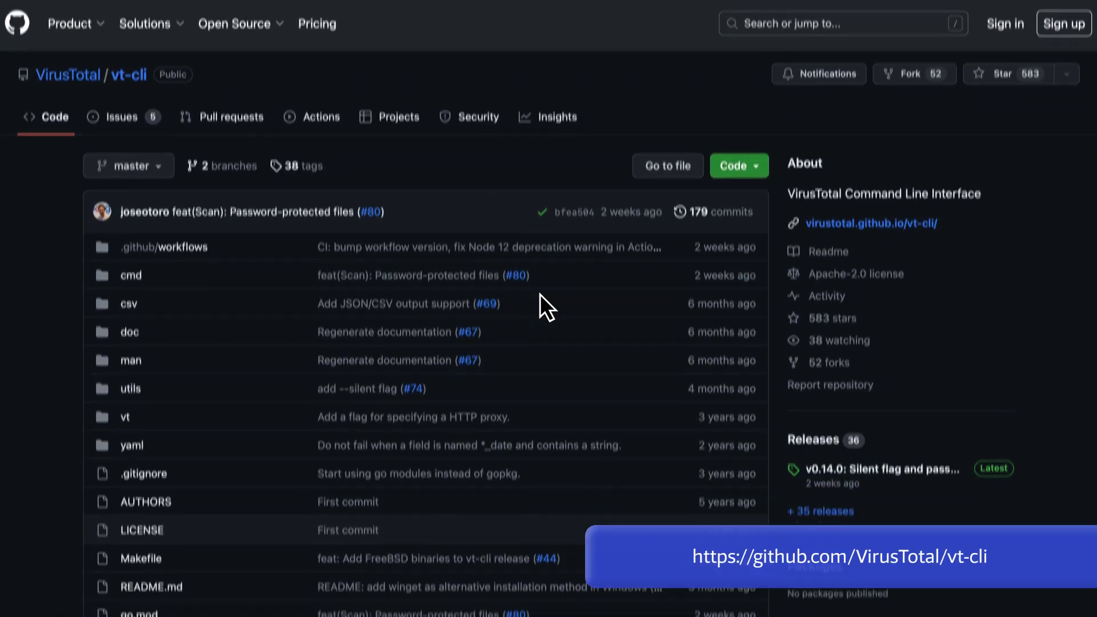
# Read the vt-cli README past the vt help output down to 'Installing the tool'
pyautogui.scroll(-9, 540, 293)
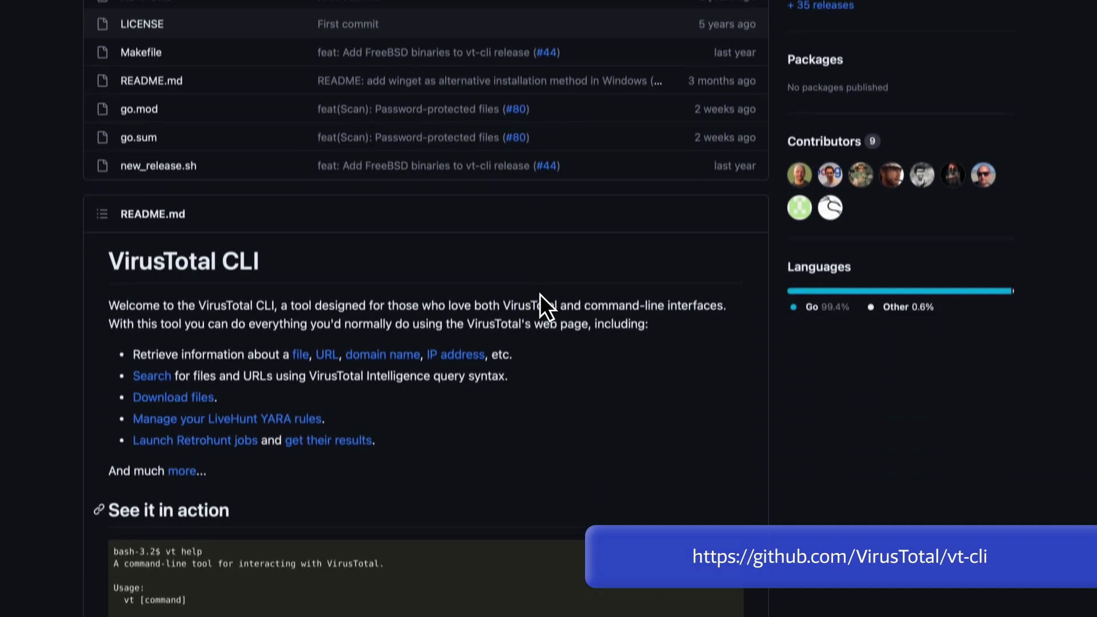
pyautogui.scroll(-3, 540, 293)
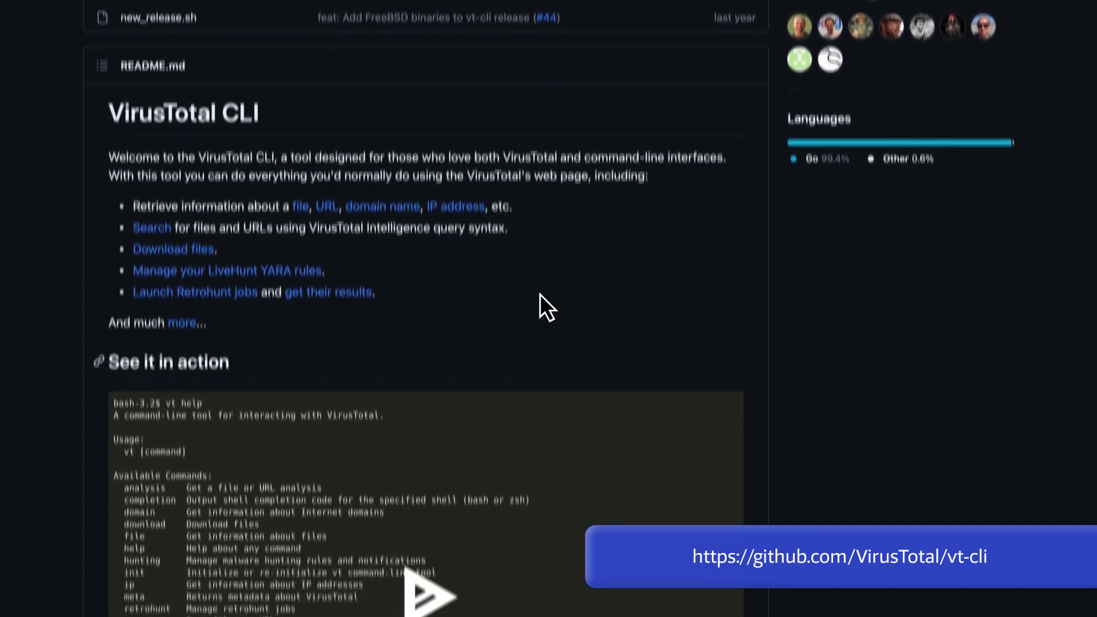
pyautogui.scroll(-4, 540, 293)
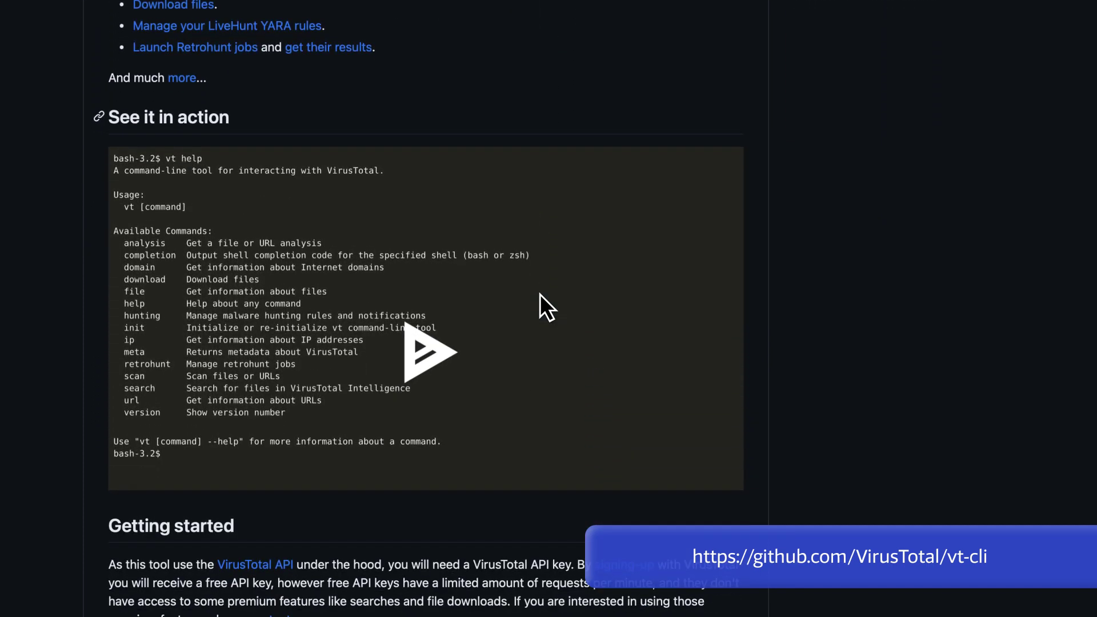
pyautogui.scroll(-7, 539, 293)
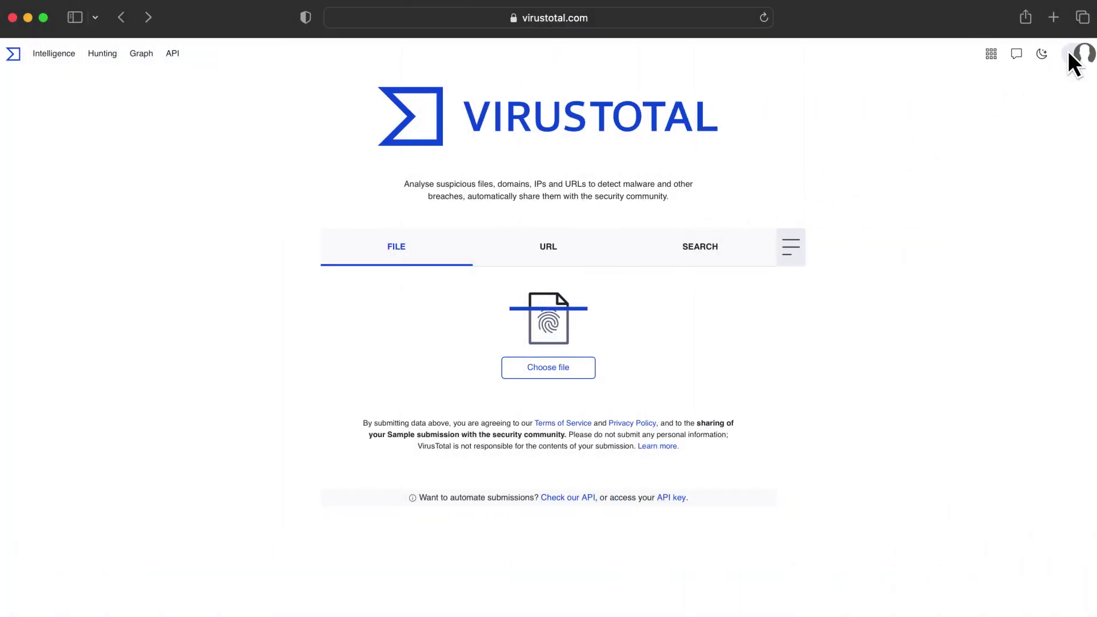
# Go to the personal API key page through the avatar's account menu
pyautogui.click(1069, 53)
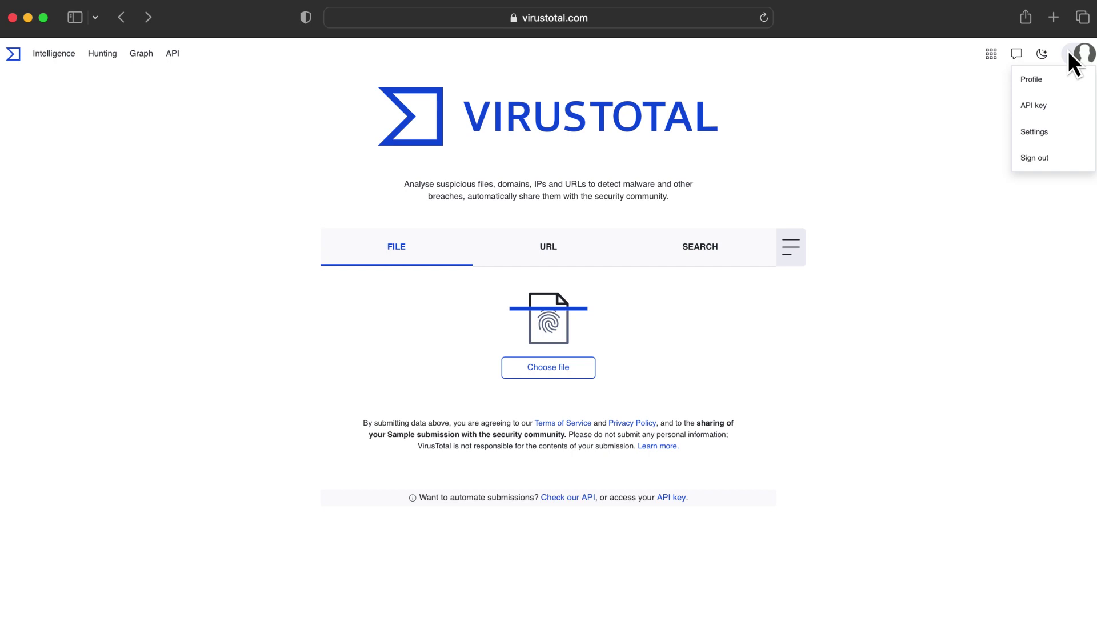
pyautogui.click(1073, 104)
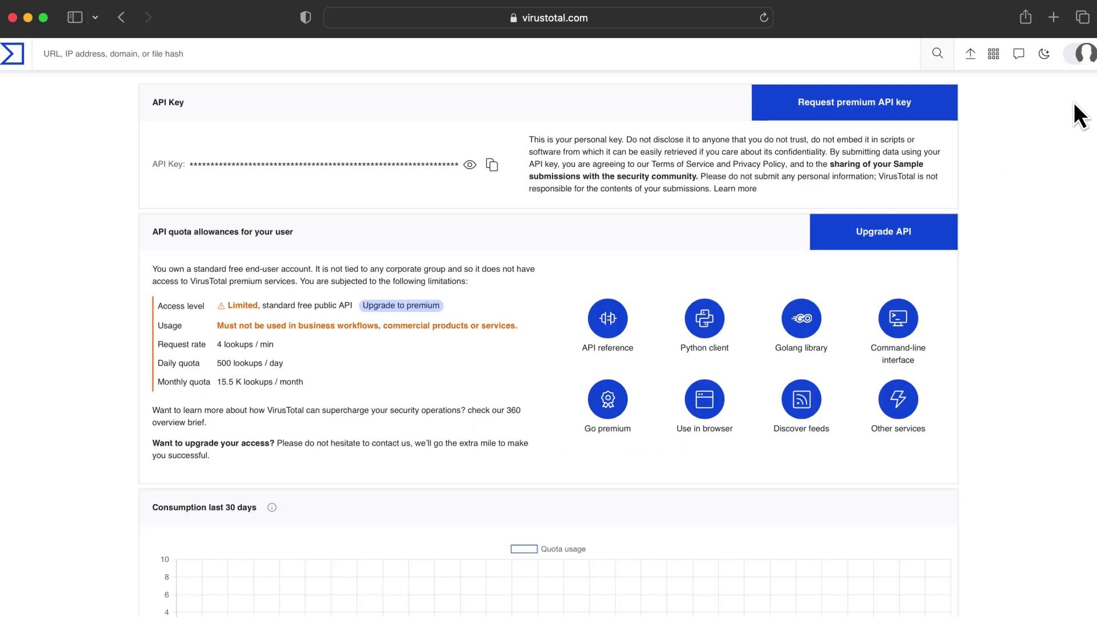
# Copy the API key, then look up the pasted SHA256 hash with ./vt file, returning VERDICT_MALICIOUS
pyautogui.click(490, 166)
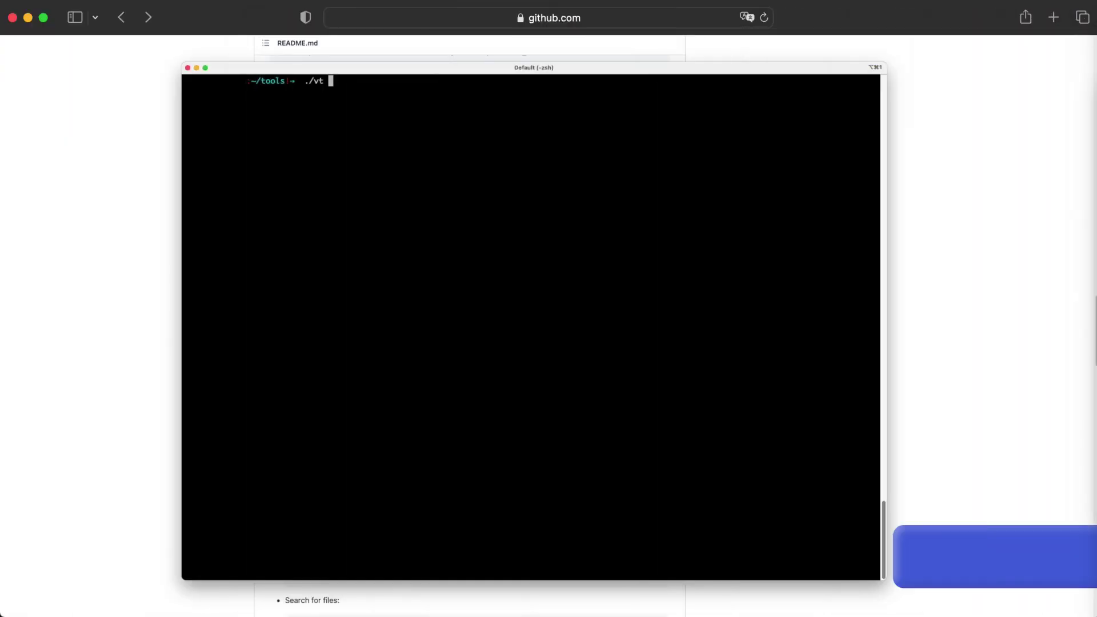
pyautogui.write('.')
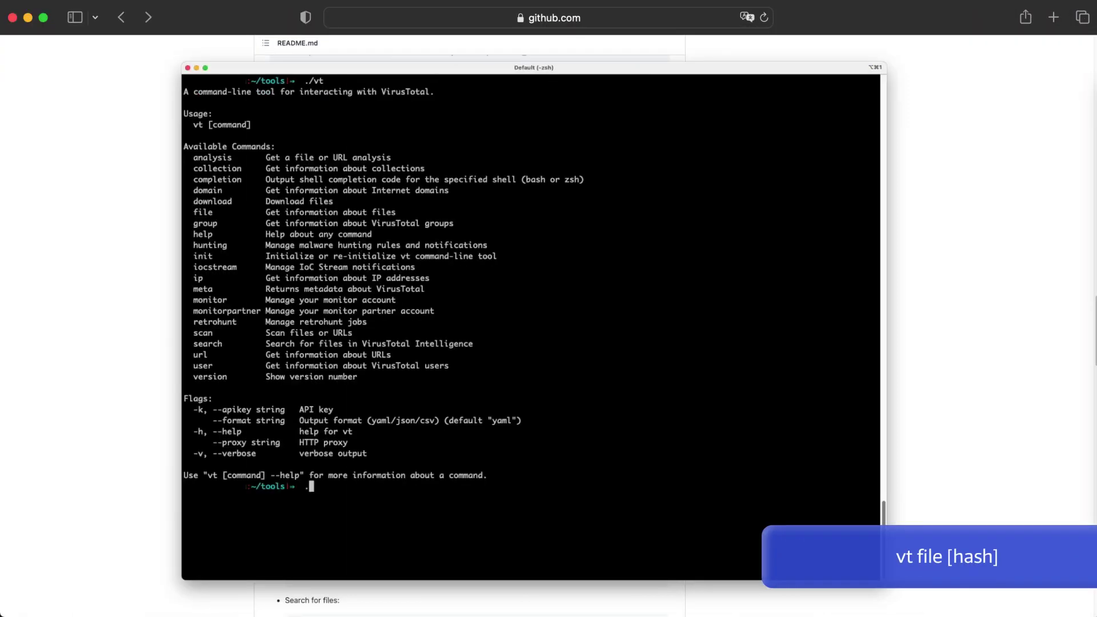
pyautogui.write('/vt file')
pyautogui.press('super+v')
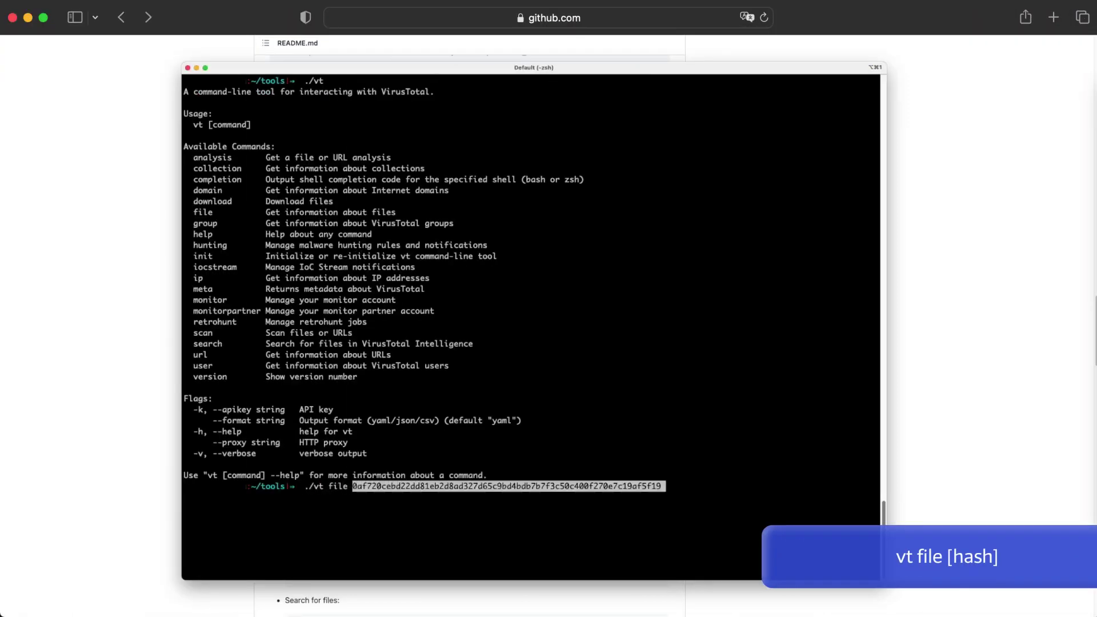
pyautogui.press('Return')
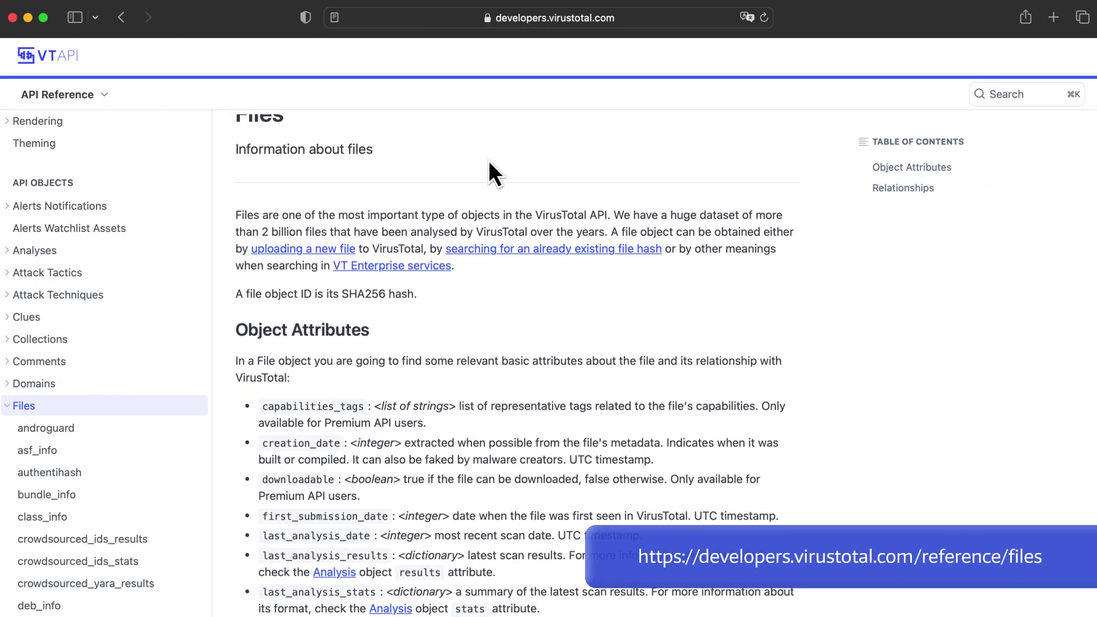
# Read down the Files Object Attributes list, past md5, reputation and sandbox_verdicts
pyautogui.scroll(-4, 489, 164)
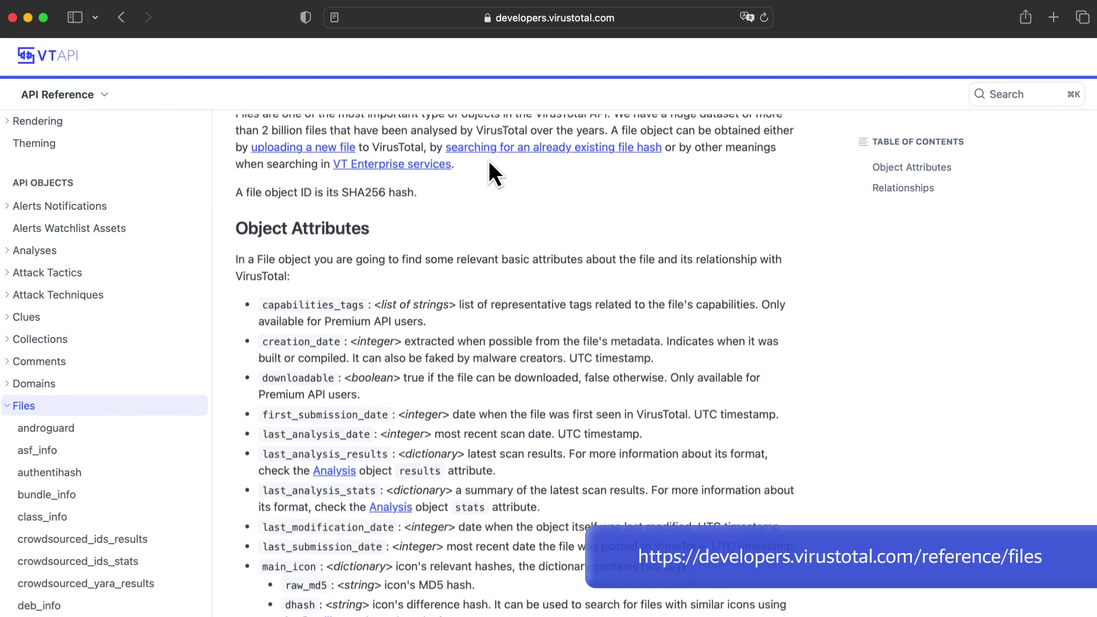
pyautogui.scroll(-5, 490, 163)
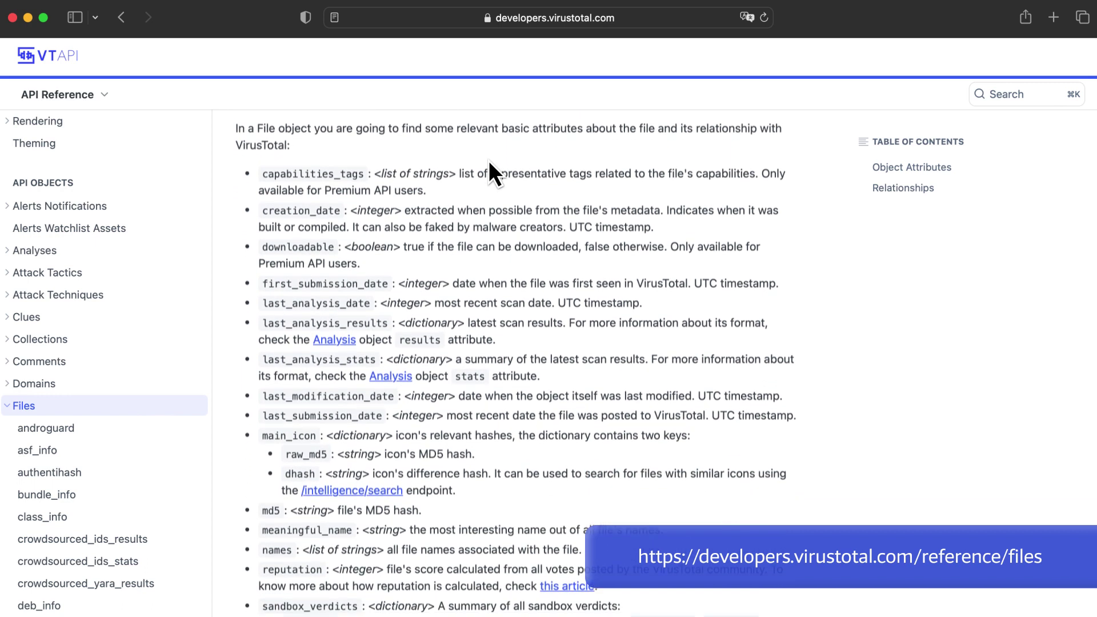
pyautogui.scroll(-4, 490, 162)
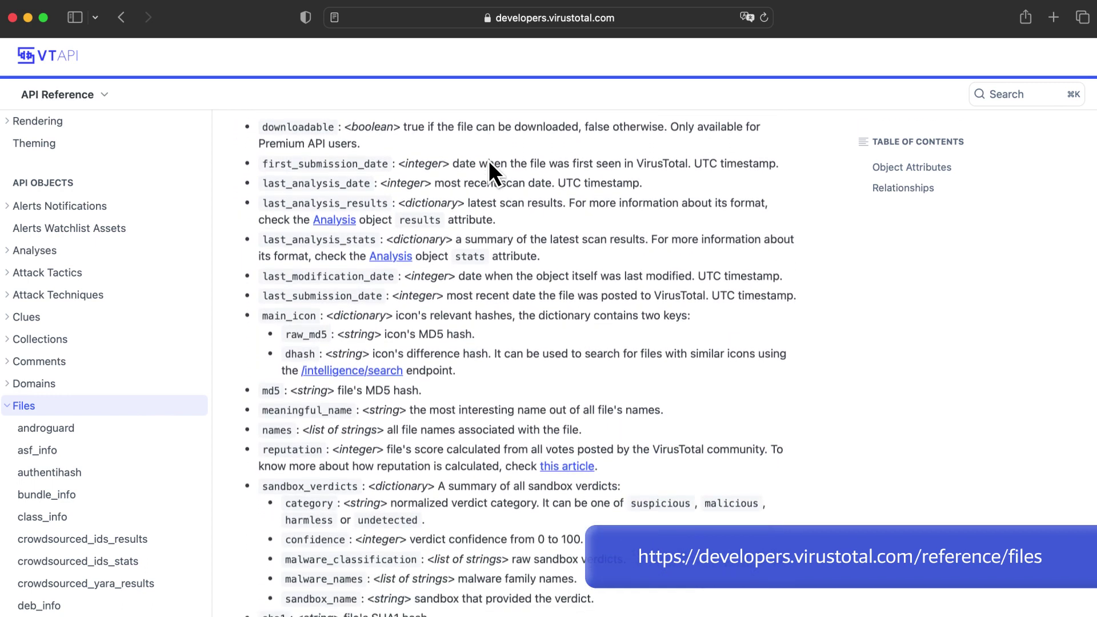
pyautogui.scroll(-2, 489, 166)
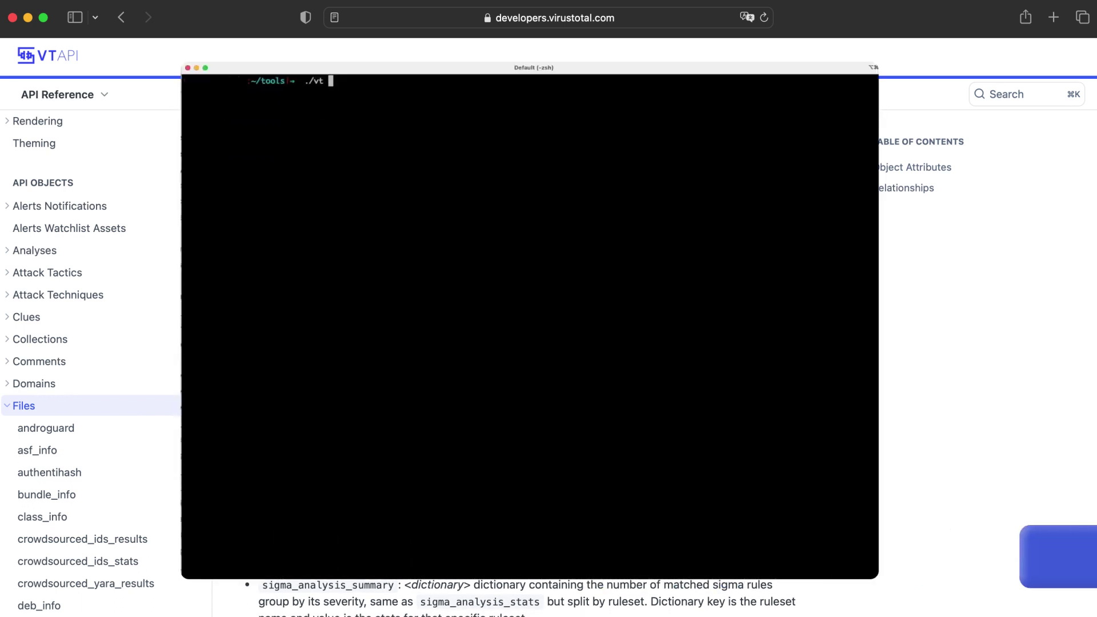
# Run vt search "p:10+ type:docx fs:2023-06-01+" | less, page through the results, then quit the pager
pyautogui.write('search')
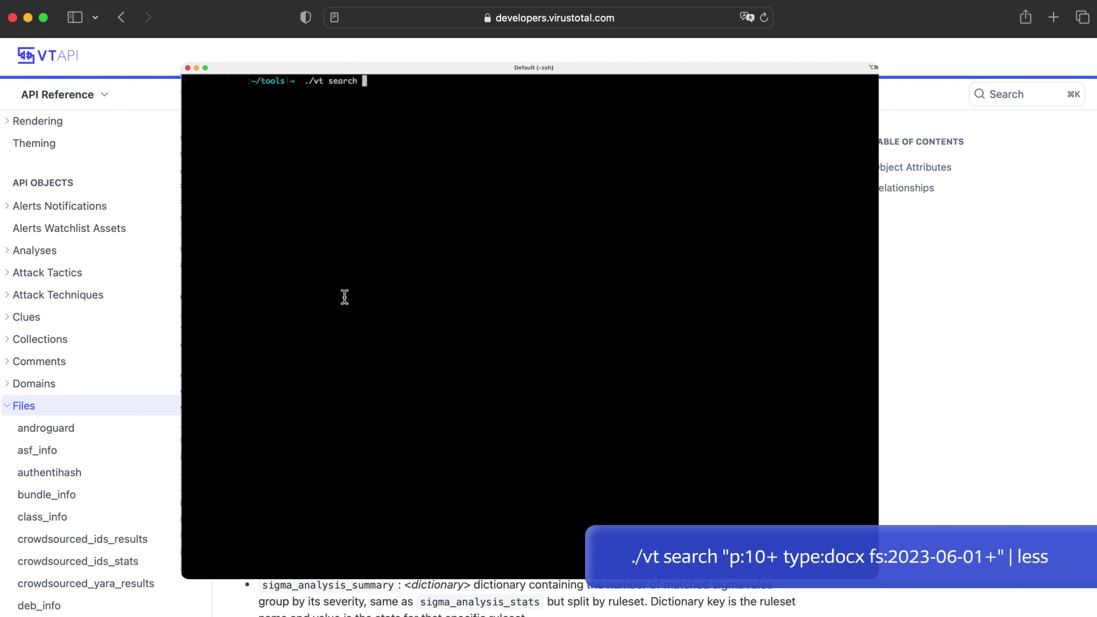
pyautogui.press('super+v')
pyautogui.press('Return')
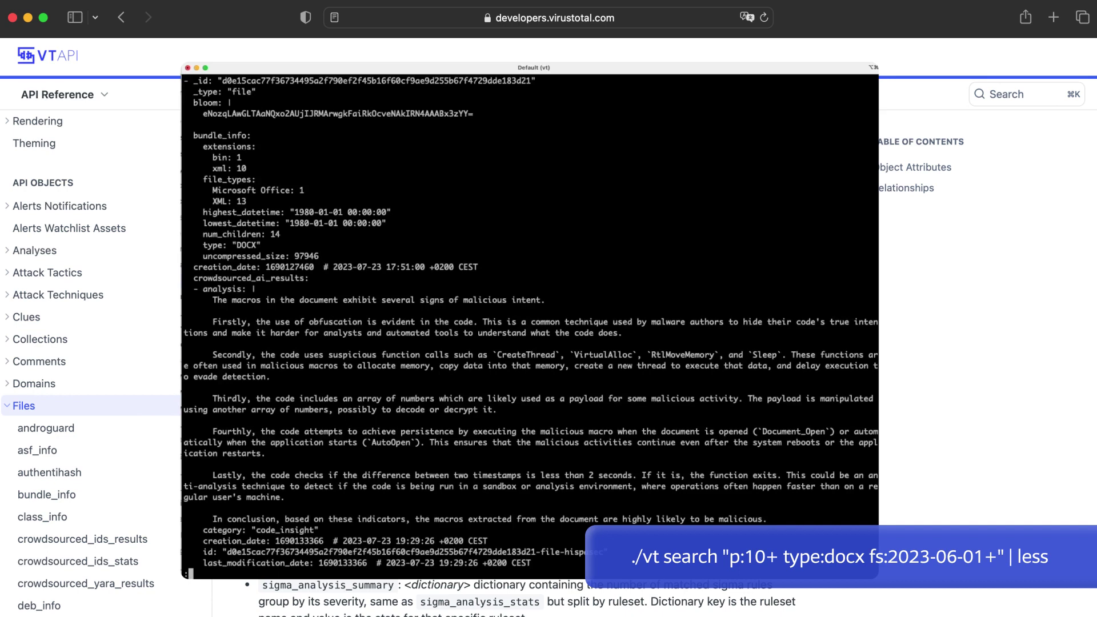
pyautogui.press('Down')
pyautogui.press('Down')
pyautogui.press('Down')
pyautogui.press('Down')
pyautogui.press('Down')
pyautogui.press('Down')
pyautogui.press('Down')
pyautogui.press('Down')
pyautogui.press('Down')
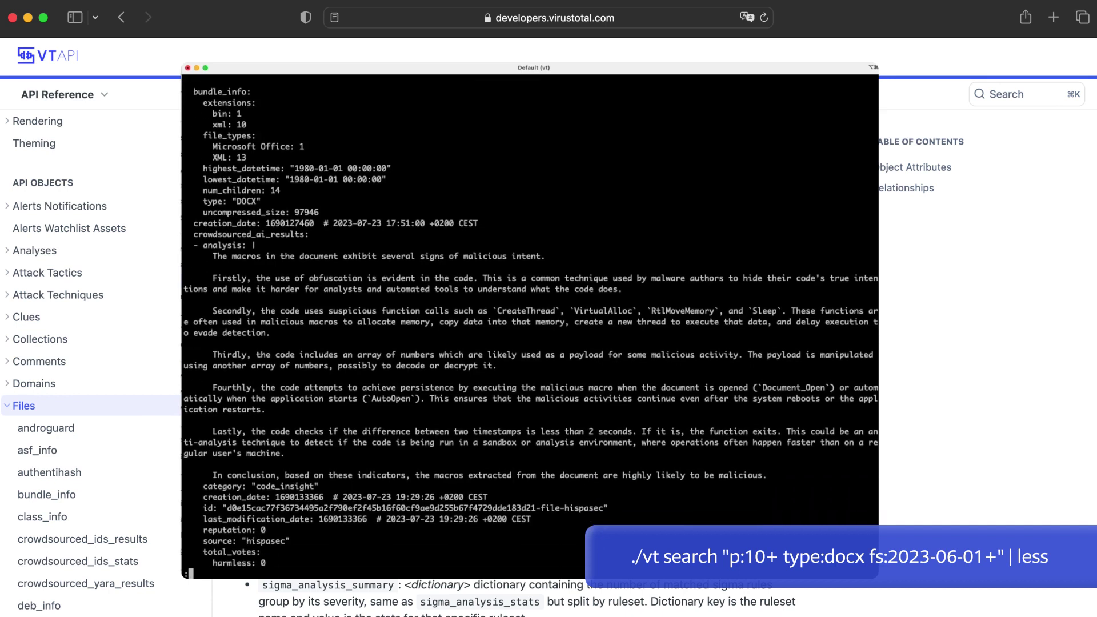
pyautogui.press('Down')
pyautogui.press('Down')
pyautogui.press('Down')
pyautogui.press('Down')
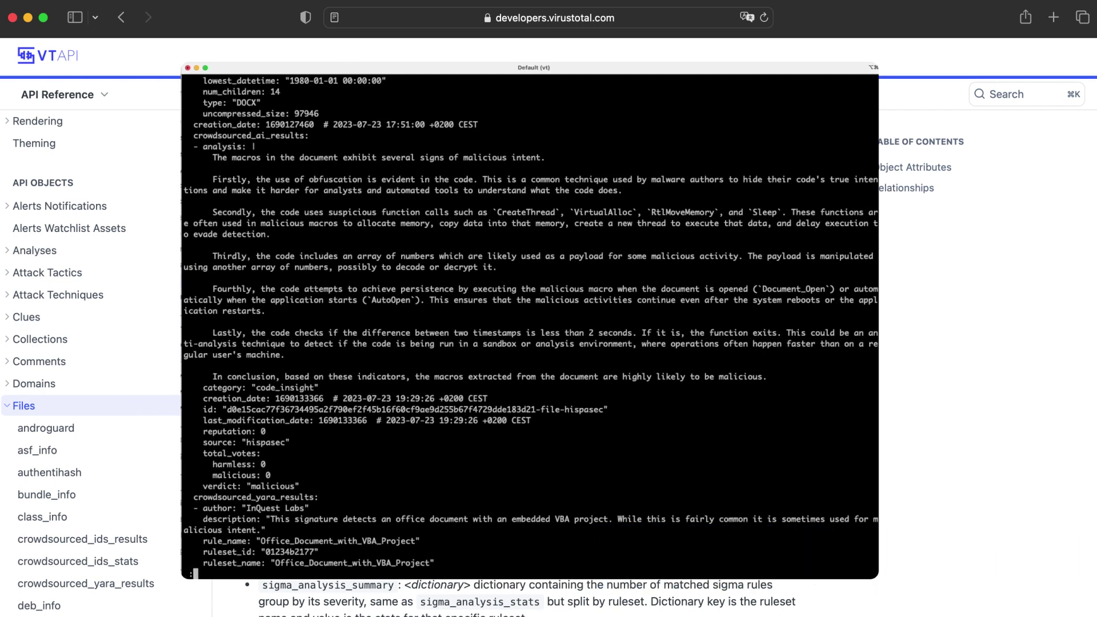
pyautogui.press('q')
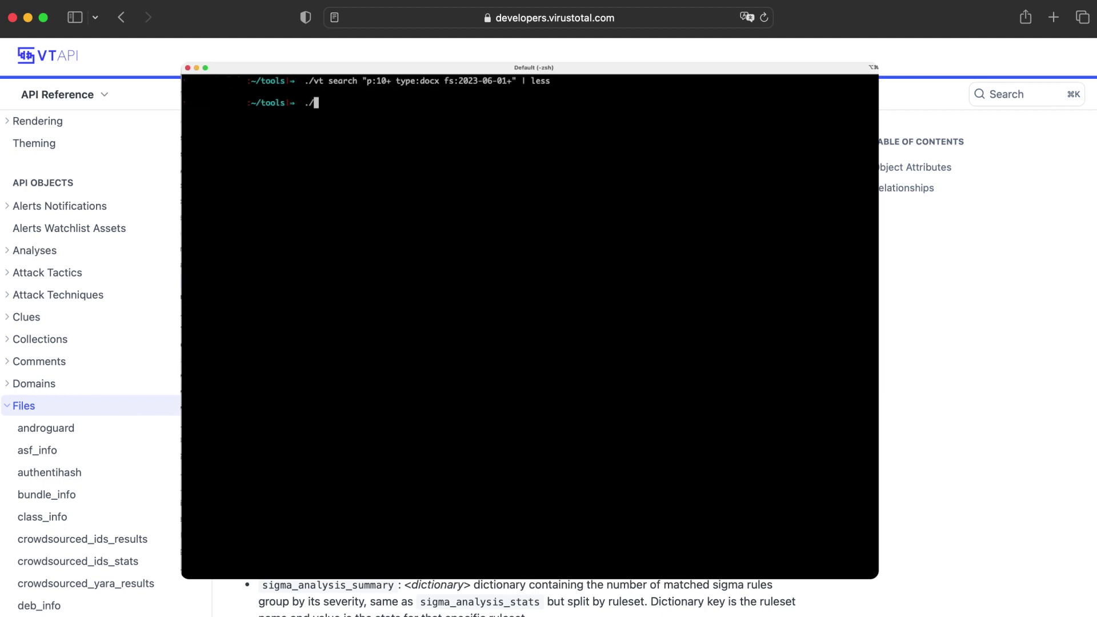
# Show ./vt search --help and find the identifiers-only -I flag
pyautogui.write('./vt search --help')
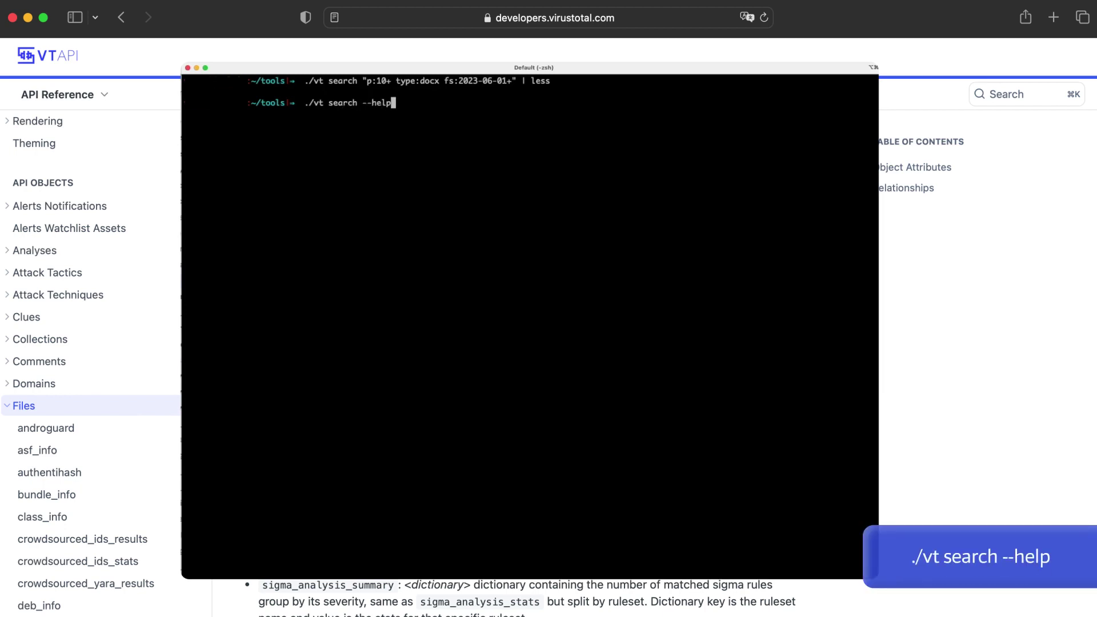
pyautogui.press('Return')
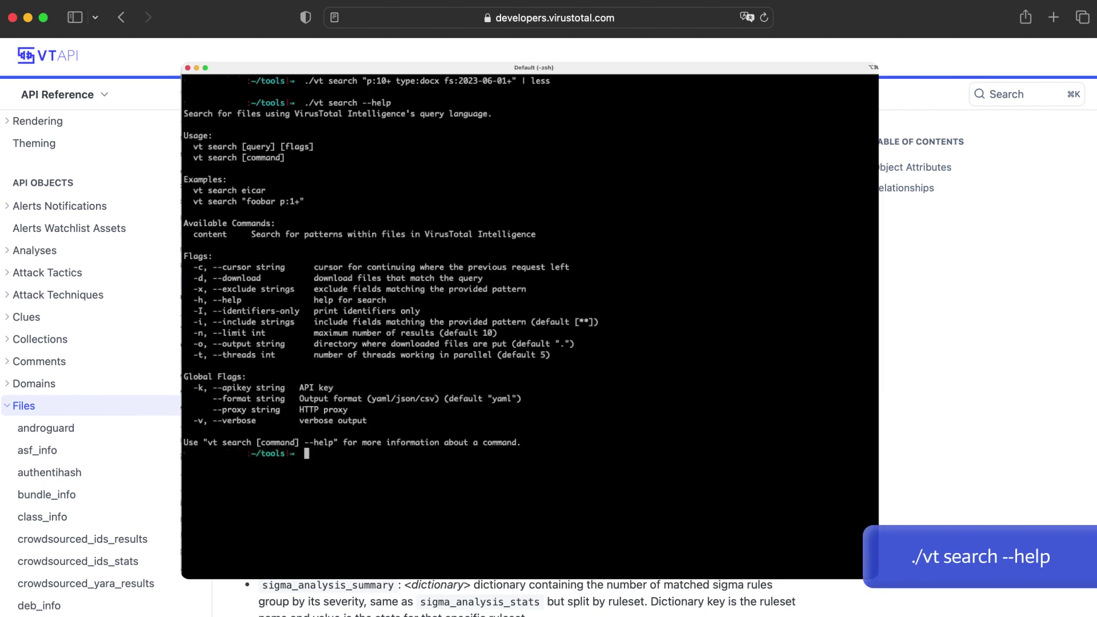
pyautogui.moveTo(308, 311); pyautogui.dragTo(216, 310)
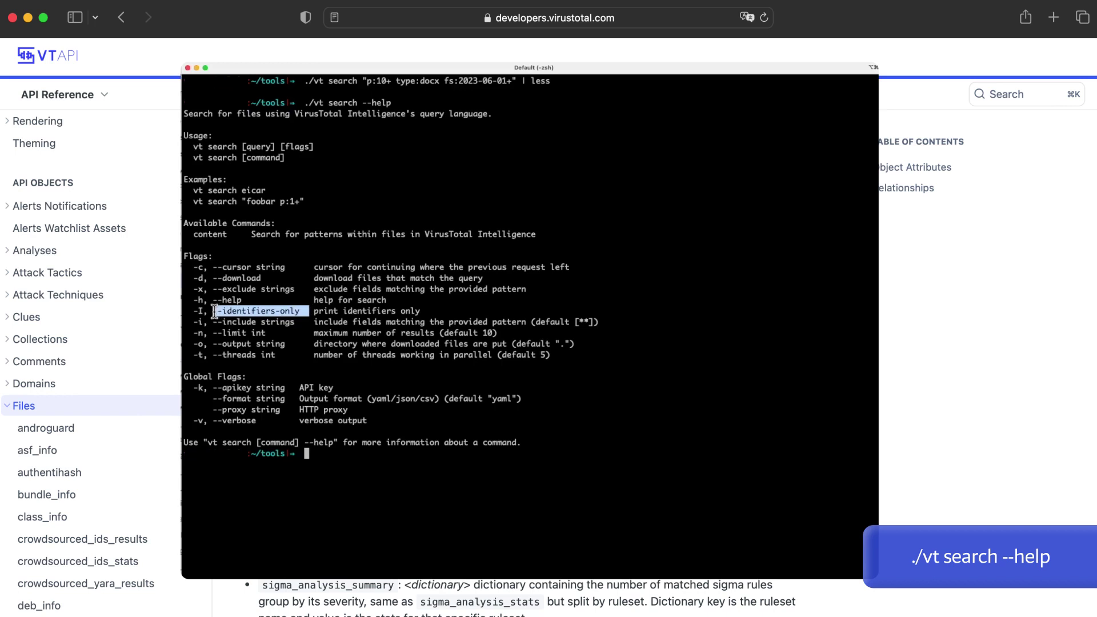
pyautogui.click(348, 366)
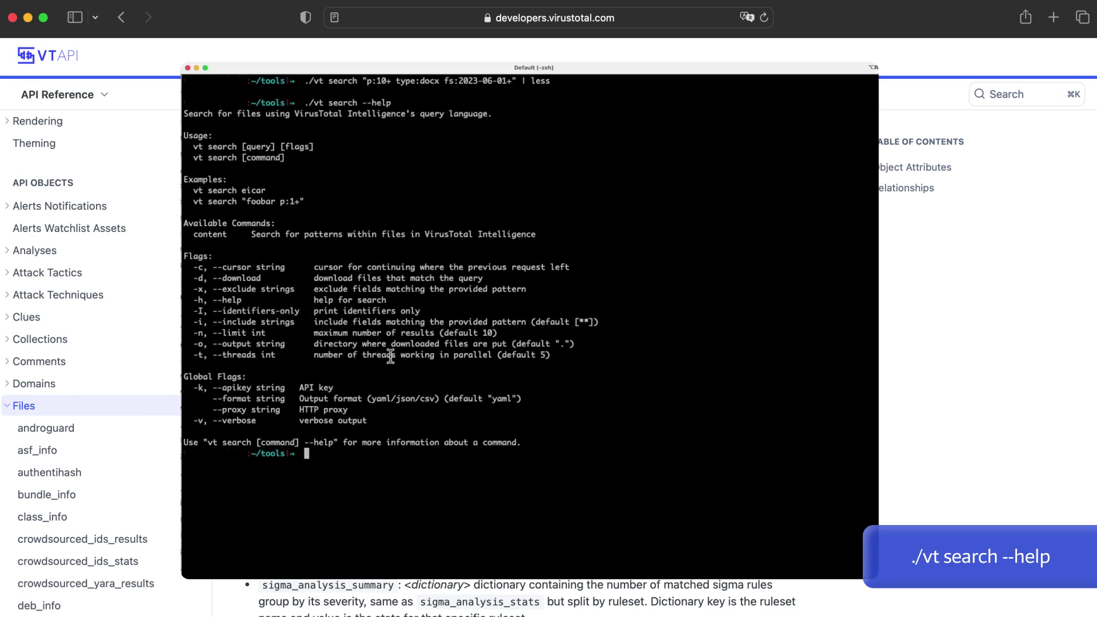
# Rerun the DOCX search with -I before '| less' and select the MORE WITH cursor string
pyautogui.press('Up')
pyautogui.press('Up')
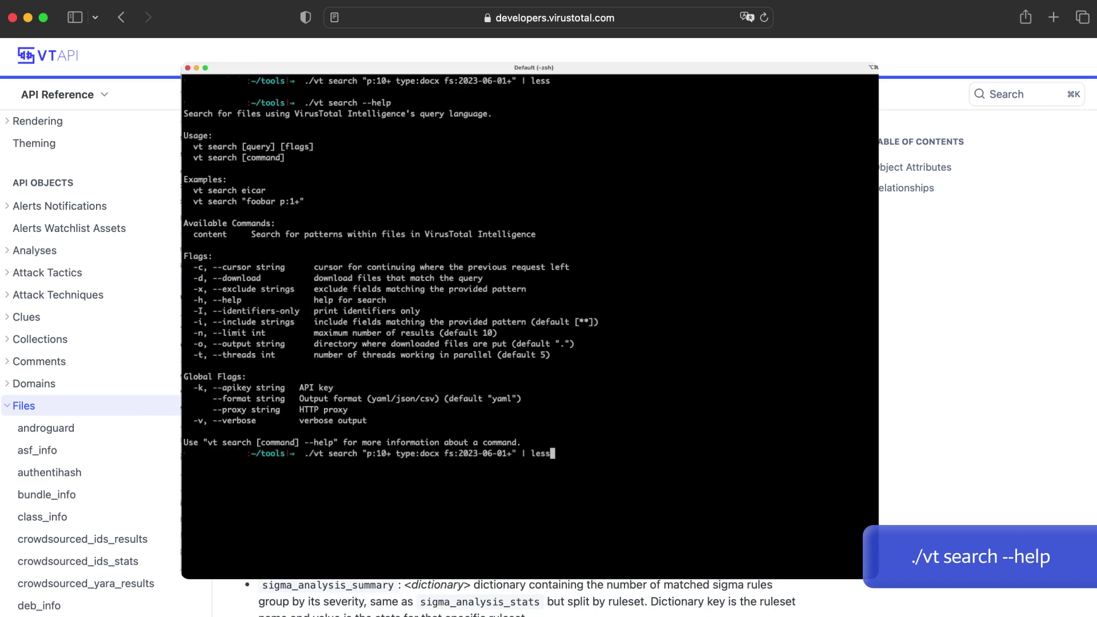
pyautogui.press('Left')
pyautogui.press('Left')
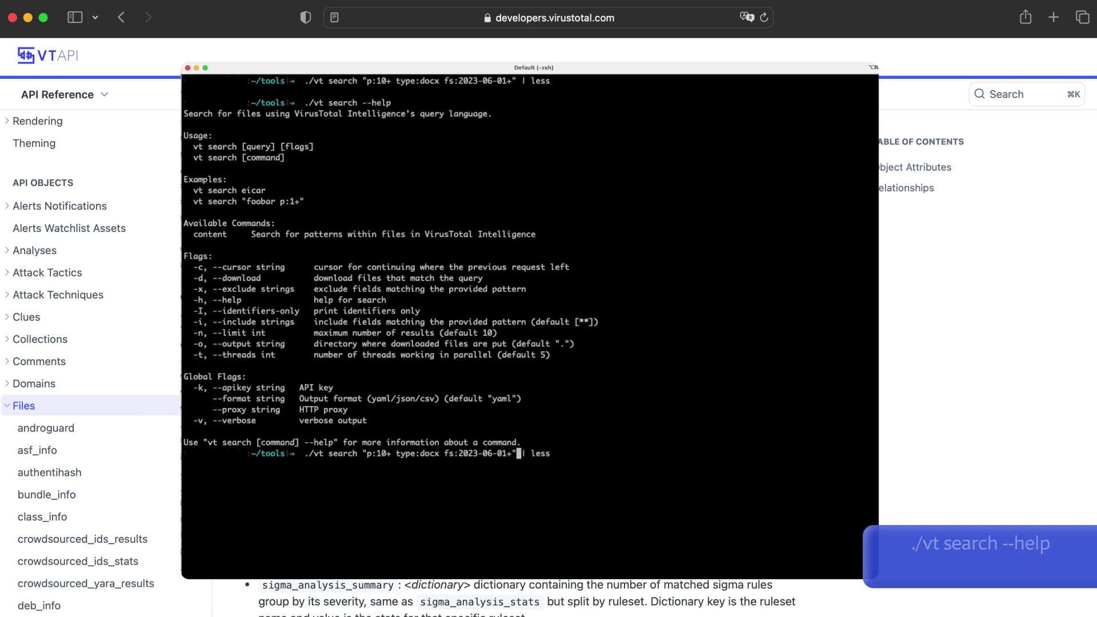
pyautogui.write('-I')
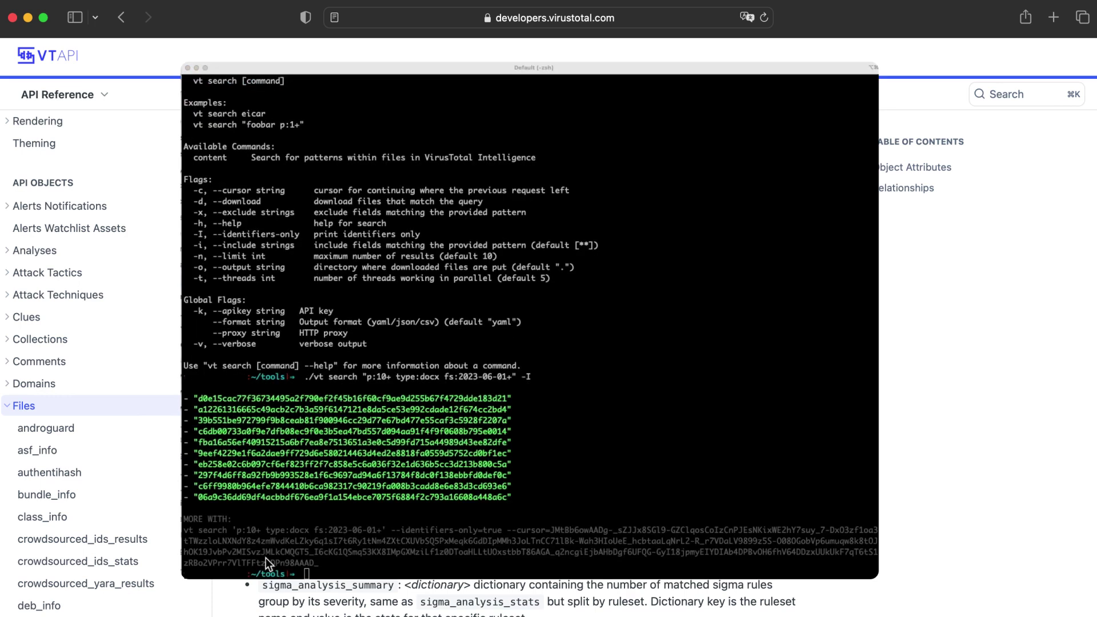
pyautogui.moveTo(323, 562); pyautogui.dragTo(183, 519)
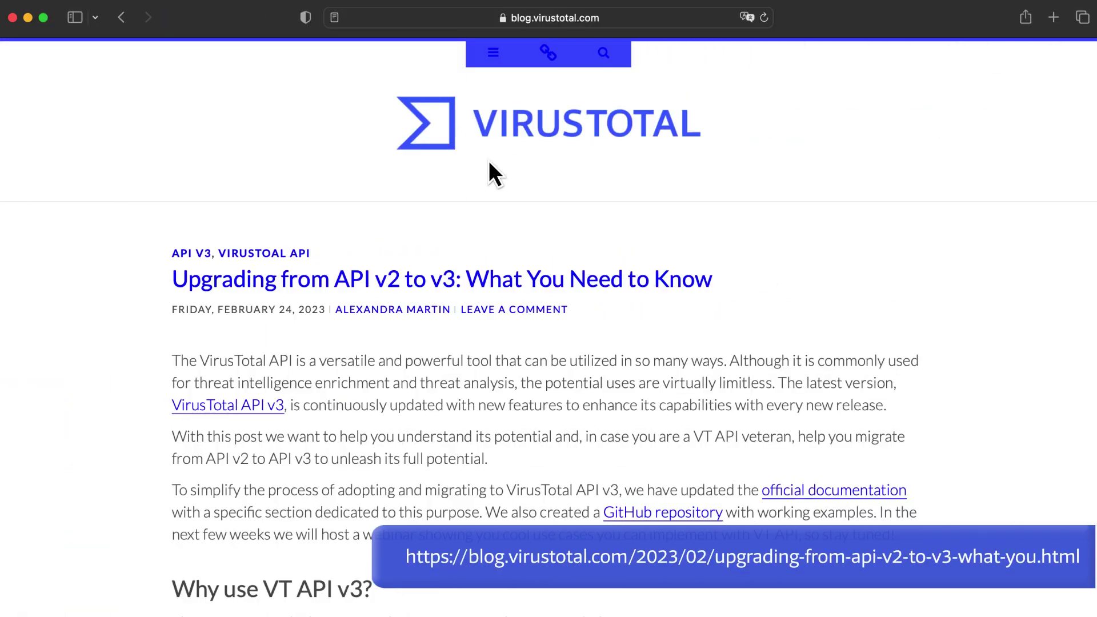
# Read the 'Upgrading from API v2 to v3' post past its endpoint table and 'Try It!' examples to Conclusions
pyautogui.scroll(-10, 489, 172)
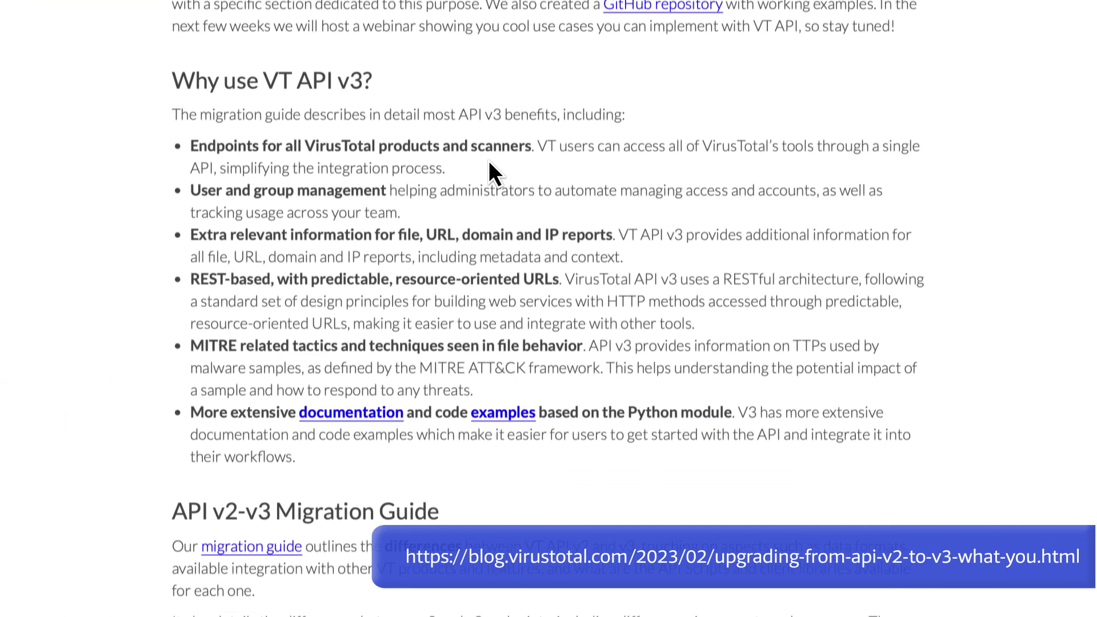
pyautogui.scroll(-8, 488, 161)
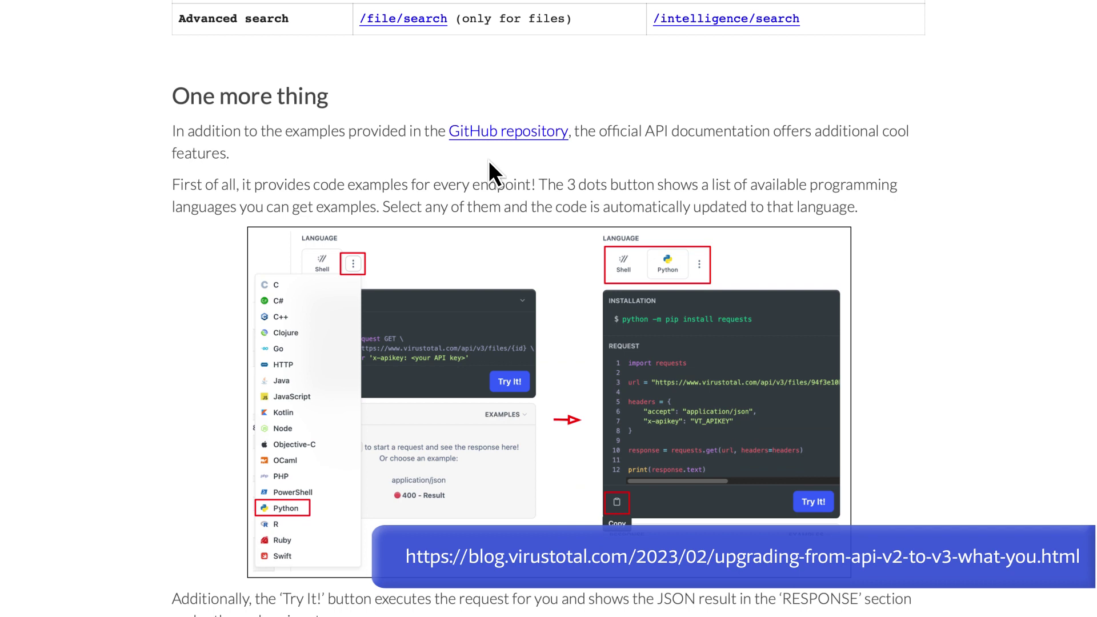
pyautogui.scroll(-8, 488, 160)
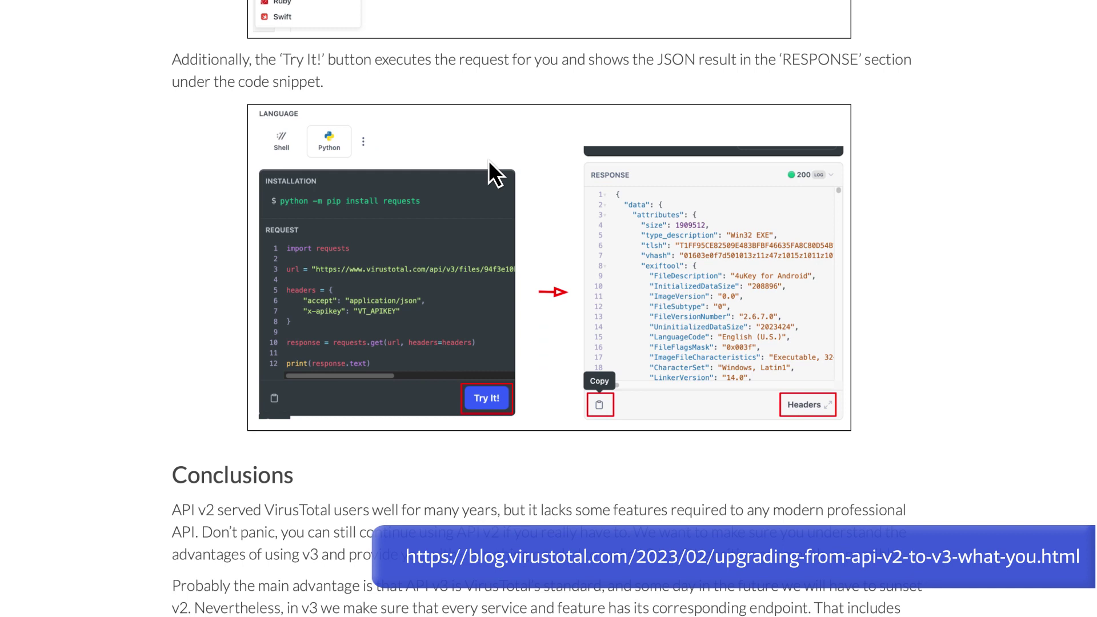
pyautogui.scroll(-2, 489, 161)
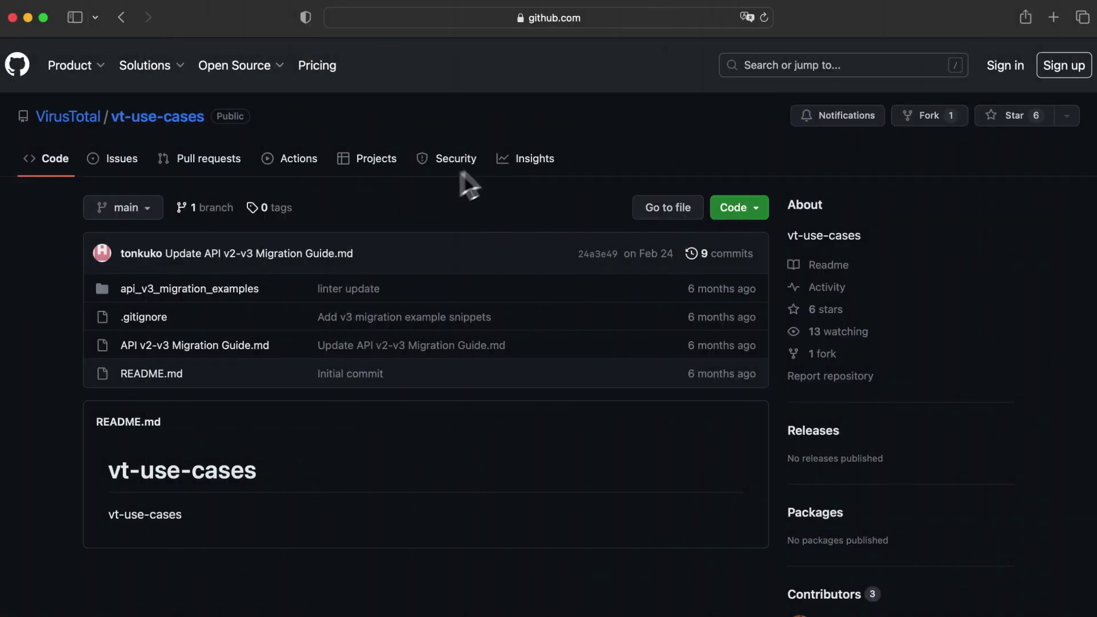
# Open the api_v3_migration_examples folder and view get_file.py
pyautogui.click(194, 289)
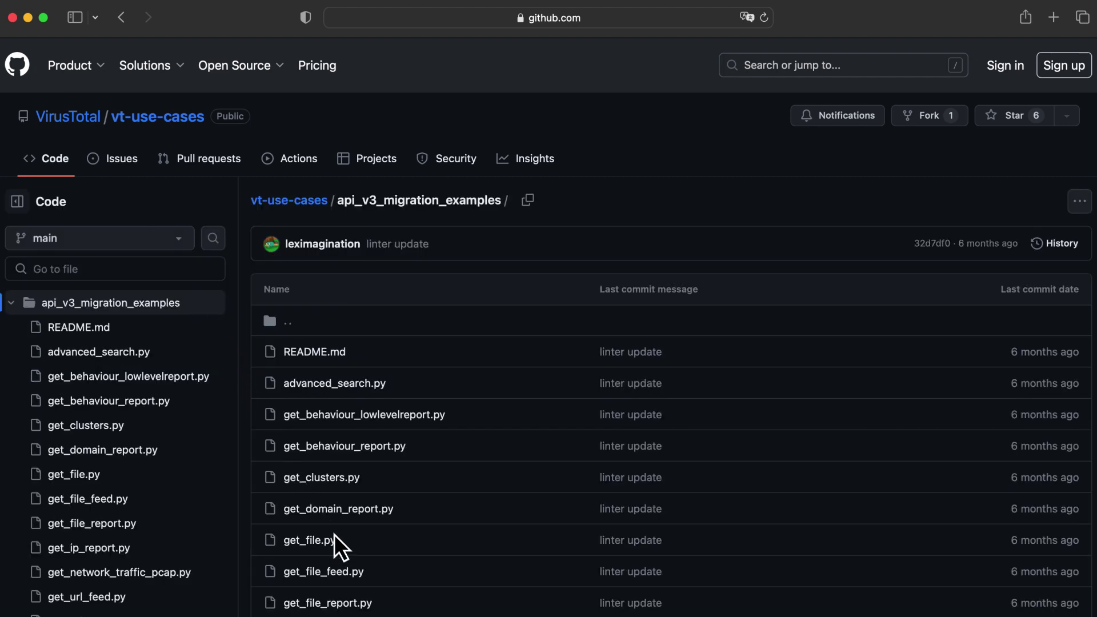
pyautogui.click(320, 540)
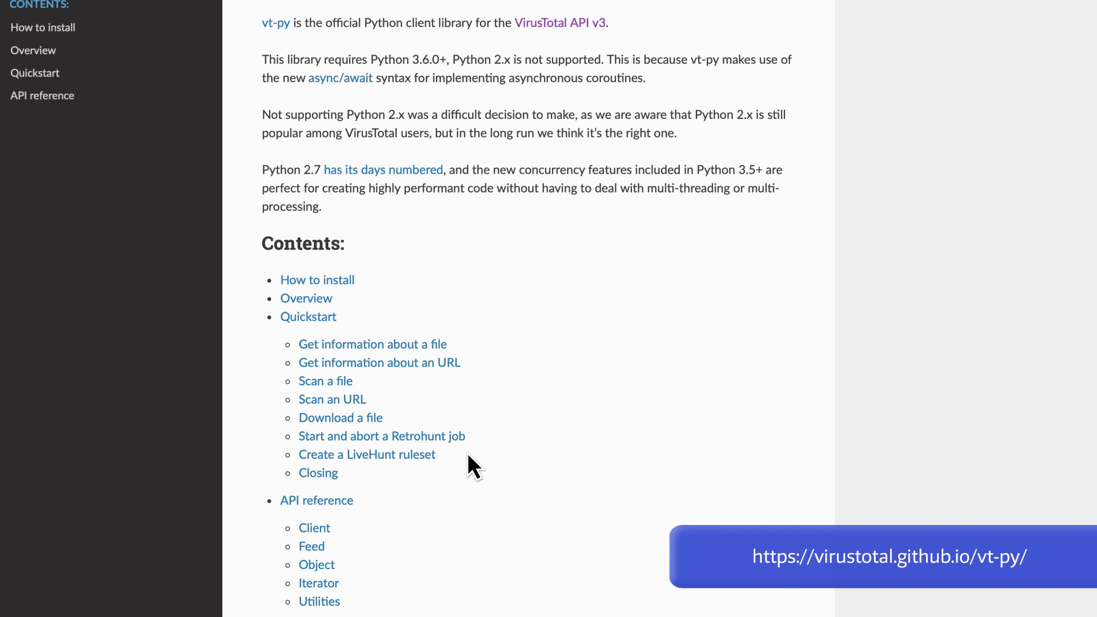
# Open the vt-py Quickstart and read from 'Get information about a file' down to 'Scan an URL'
pyautogui.click(454, 353)
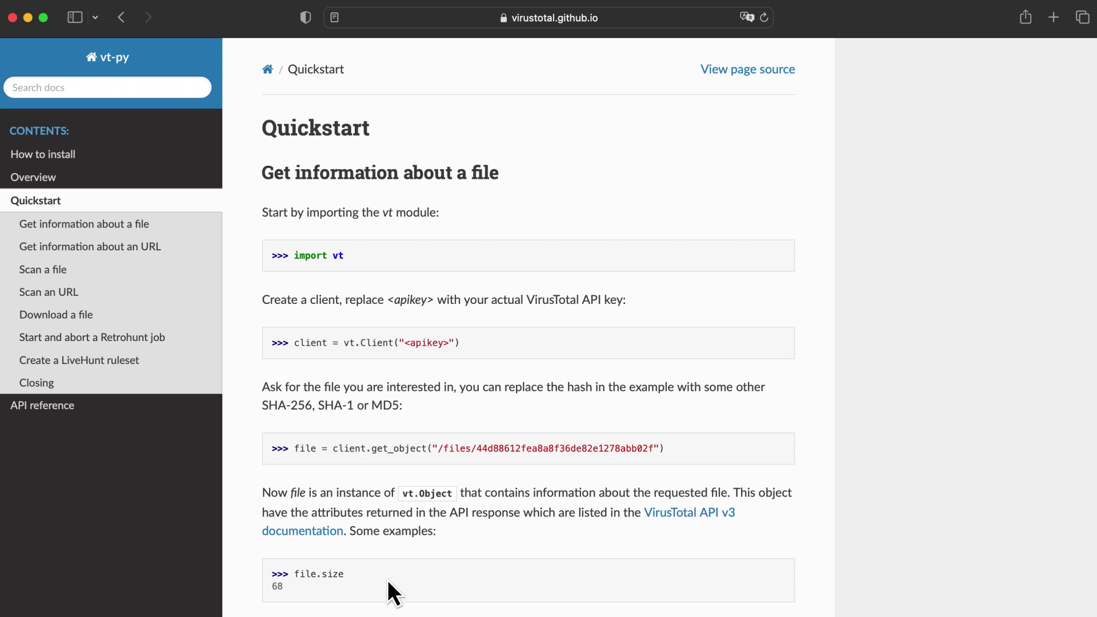
pyautogui.scroll(-10, 388, 579)
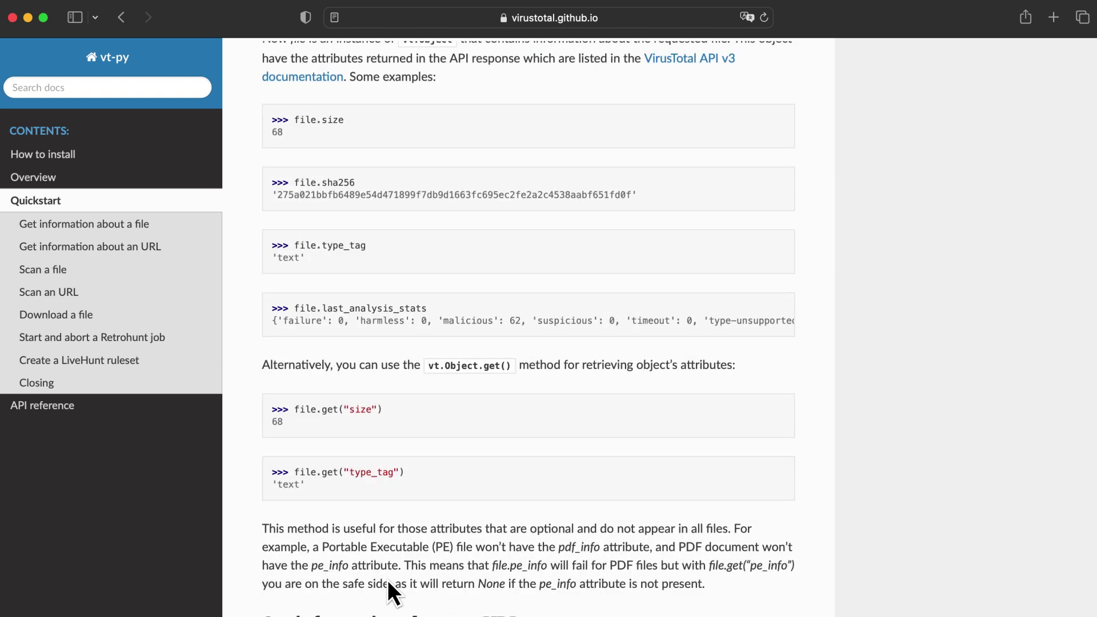
pyautogui.scroll(-9, 387, 580)
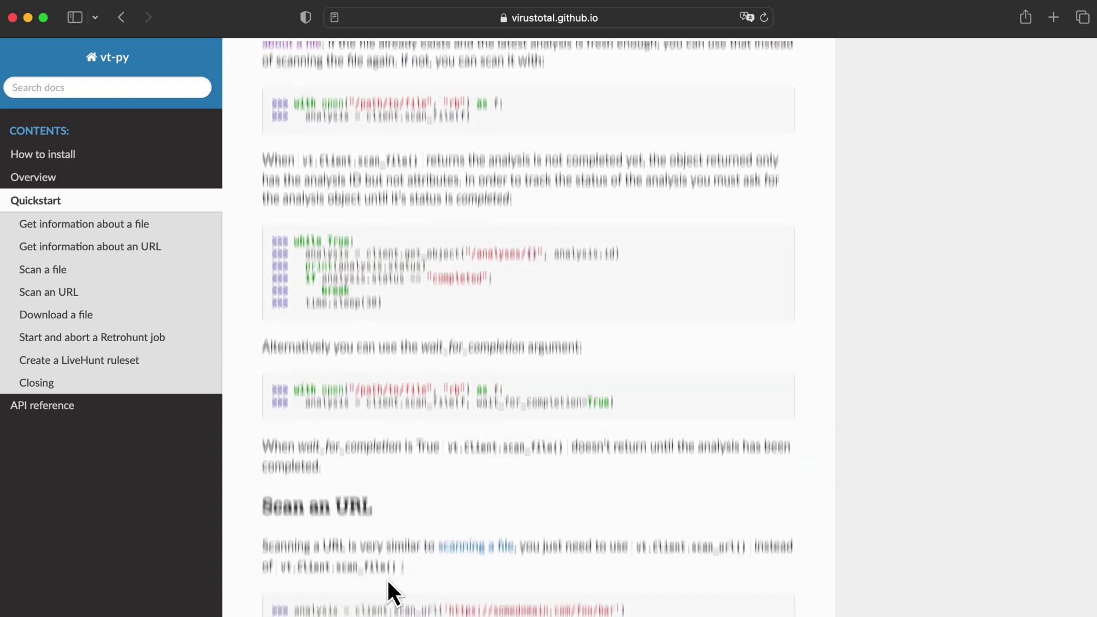
pyautogui.scroll(-4, 387, 579)
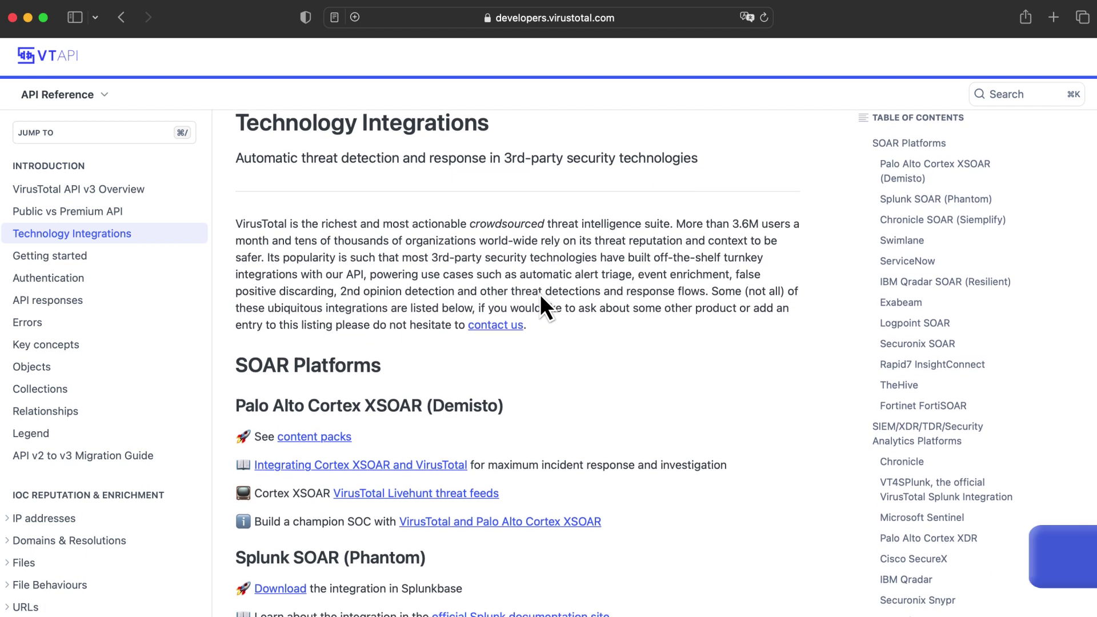
# Read through the SOAR Platforms entries (Splunk SOAR, Chronicle SOAR, Swimlane) down to ServiceNow
pyautogui.scroll(-2, 541, 298)
pyautogui.scroll(-3, 541, 297)
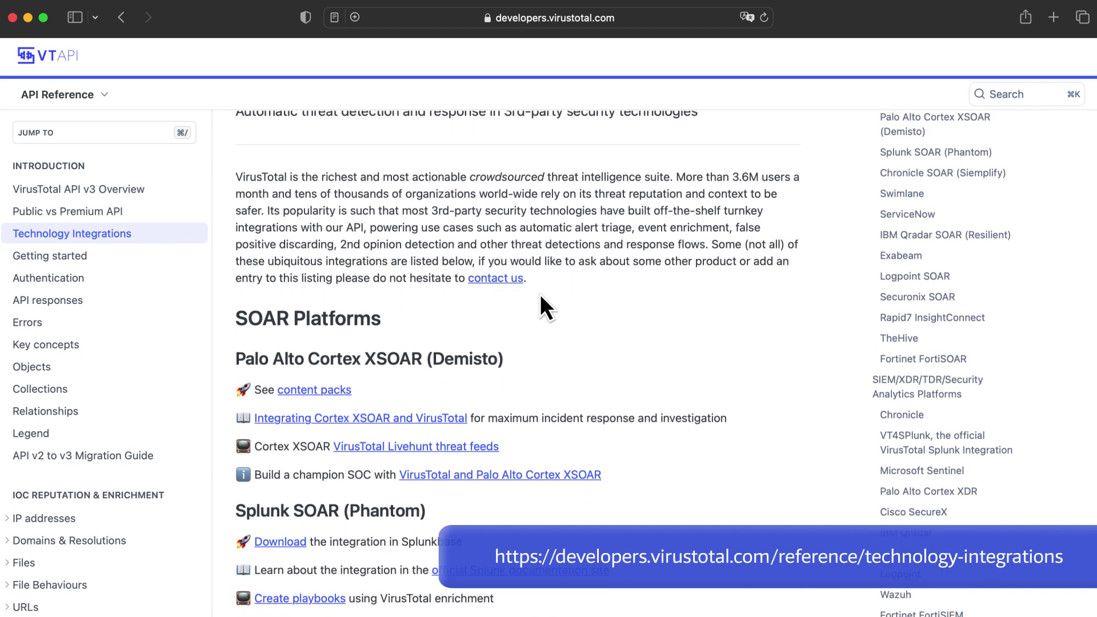
pyautogui.scroll(-3, 541, 297)
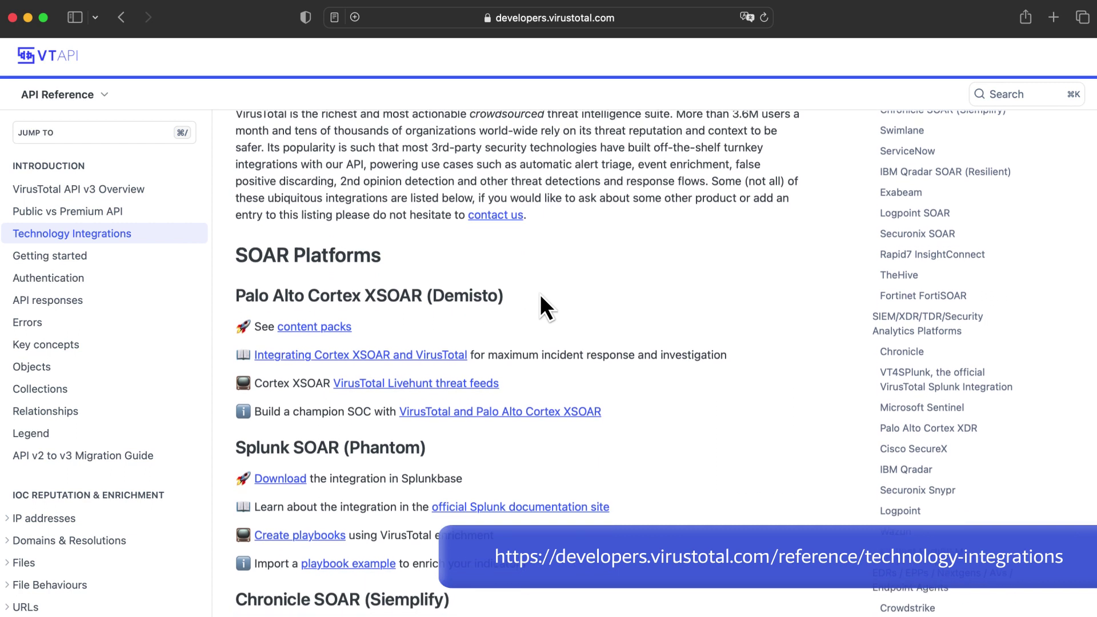
pyautogui.scroll(-3, 541, 297)
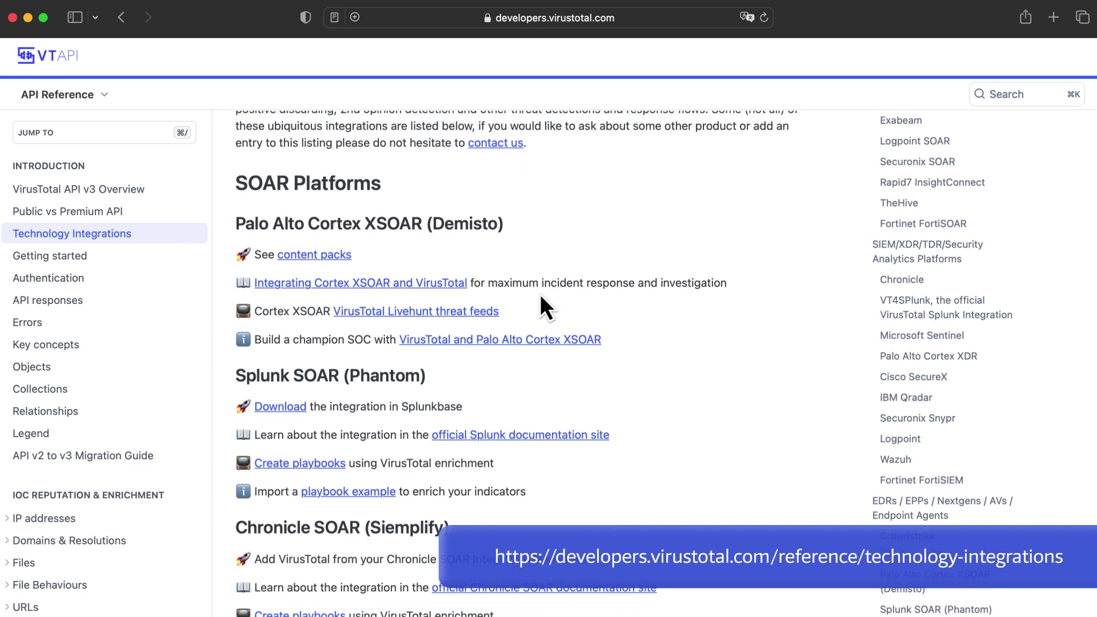
pyautogui.scroll(-3, 541, 296)
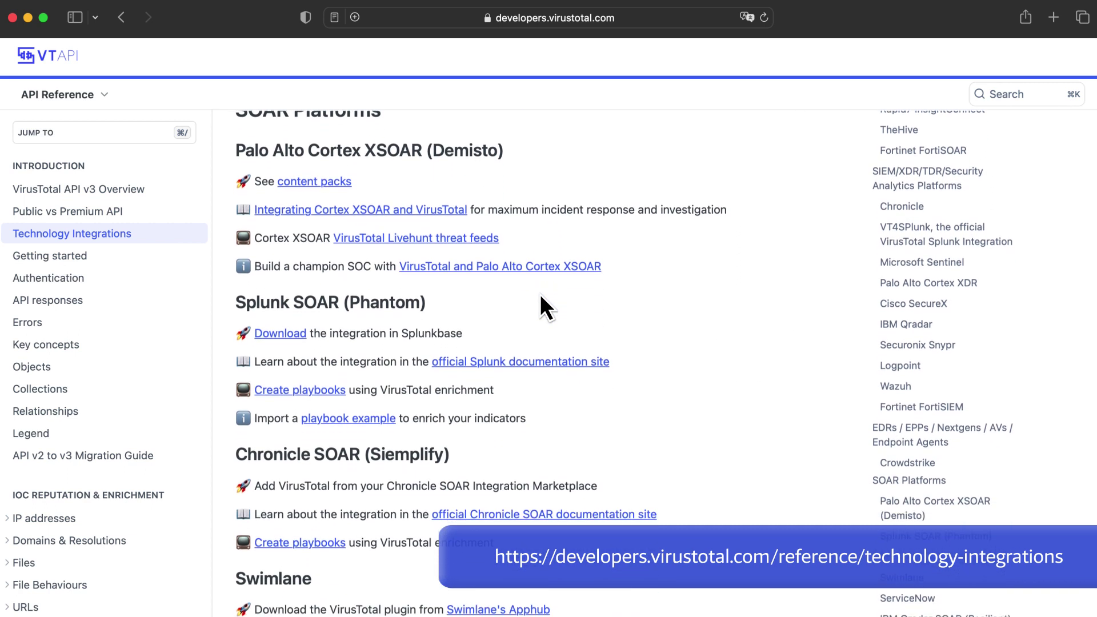
pyautogui.scroll(-3, 540, 297)
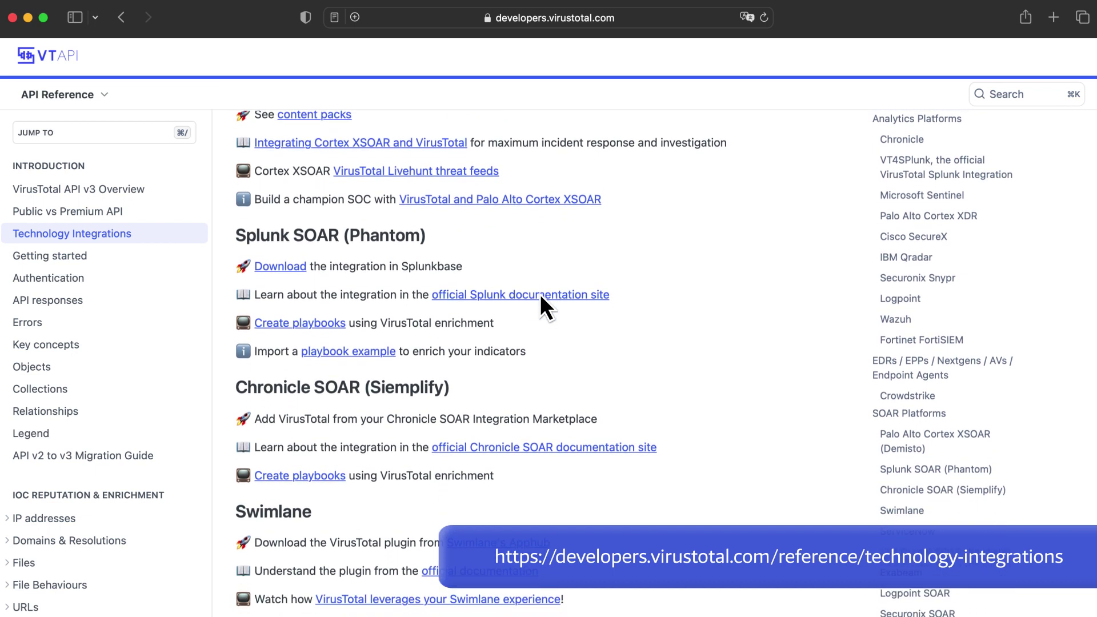
pyautogui.scroll(-2, 540, 297)
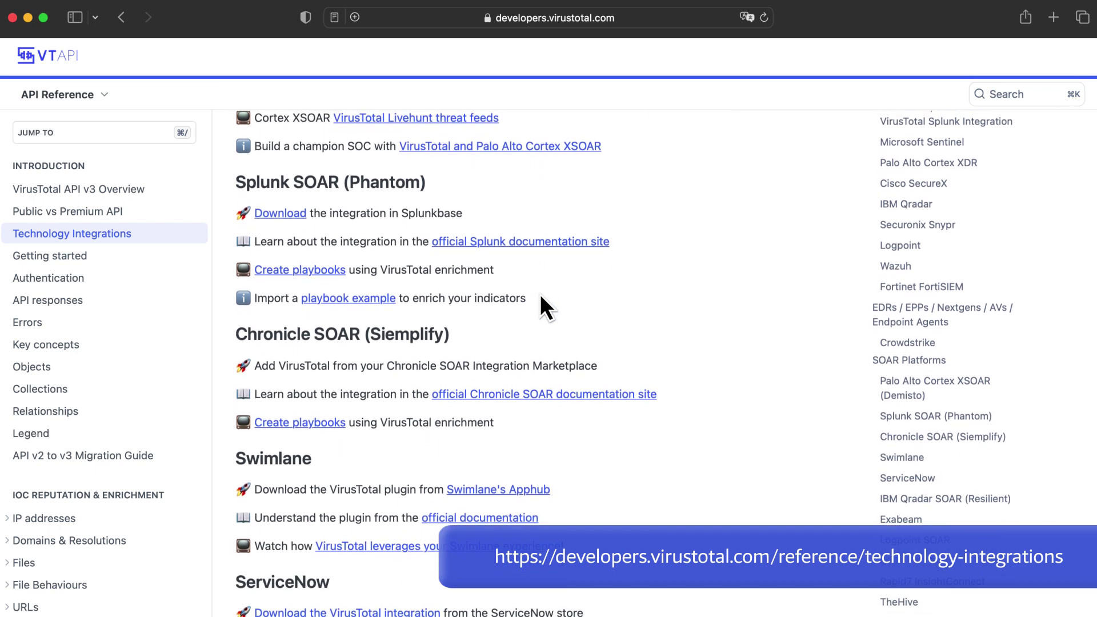
pyautogui.scroll(-1, 541, 297)
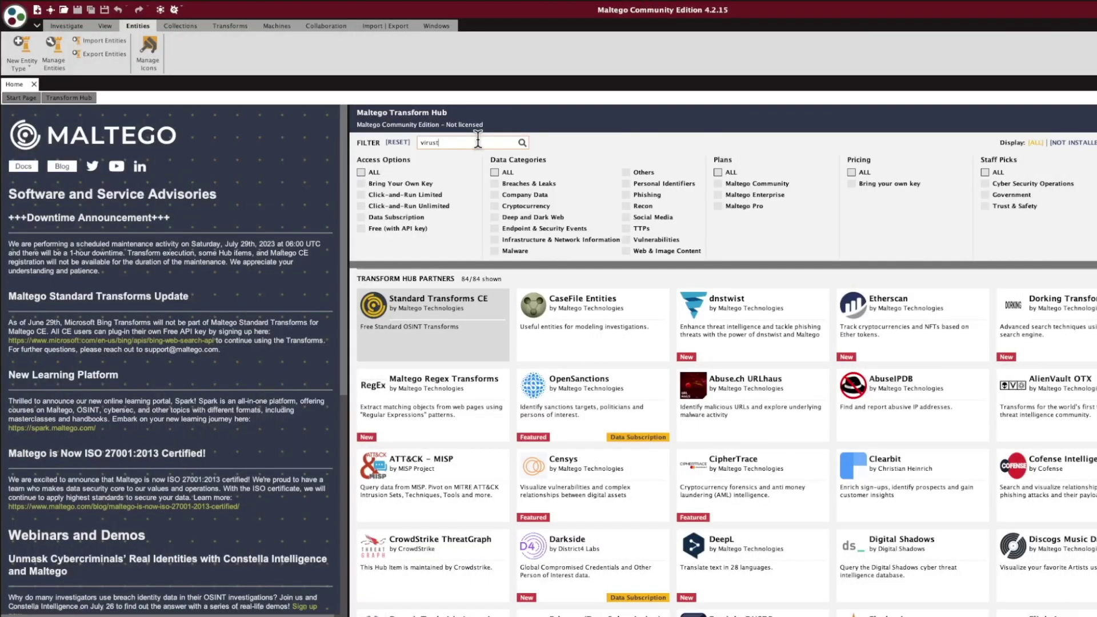
# Filter the Transform Hub by 'virustotal' and view the VirusTotal (Public API) transform details
pyautogui.press('Return')
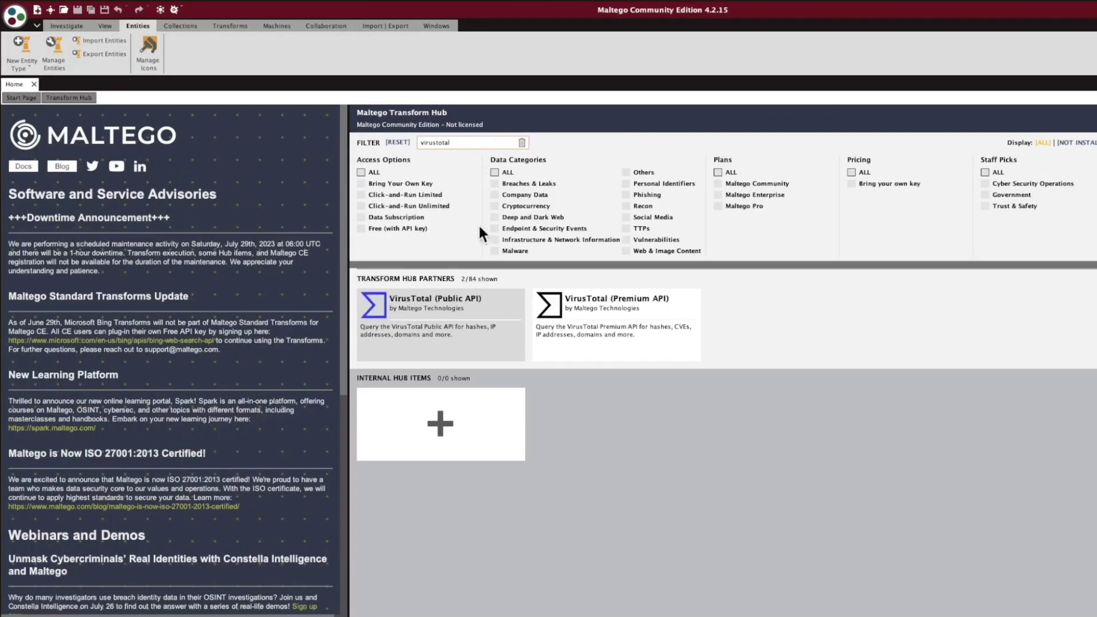
pyautogui.click(493, 345)
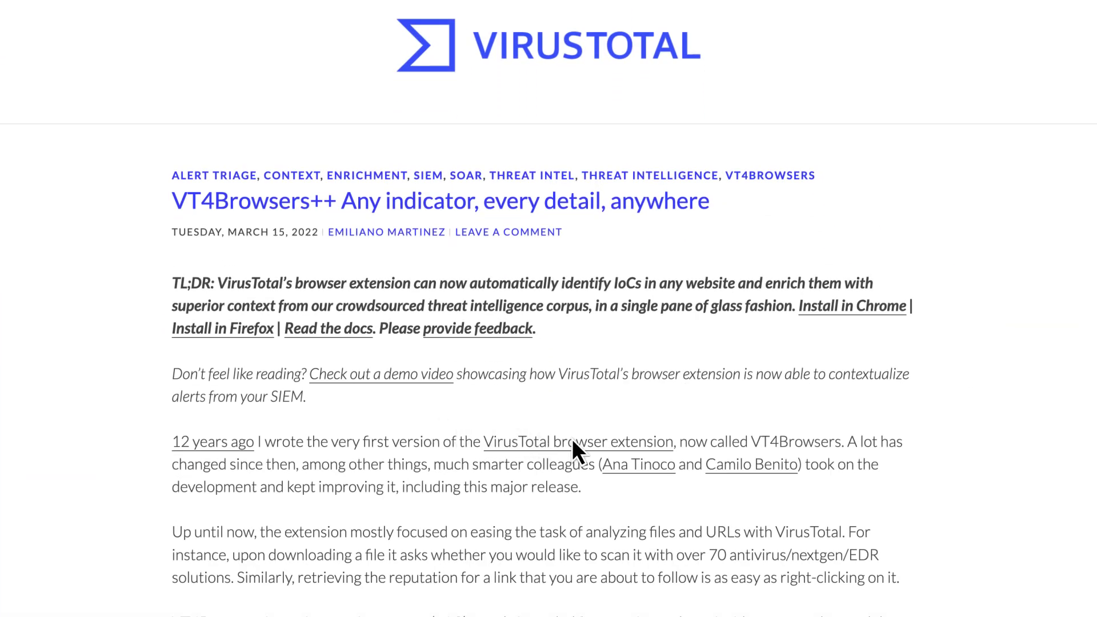
# Follow the VT4Browsers++ post's 'VirusTotal browser extension' link to the extension page
pyautogui.click(571, 438)
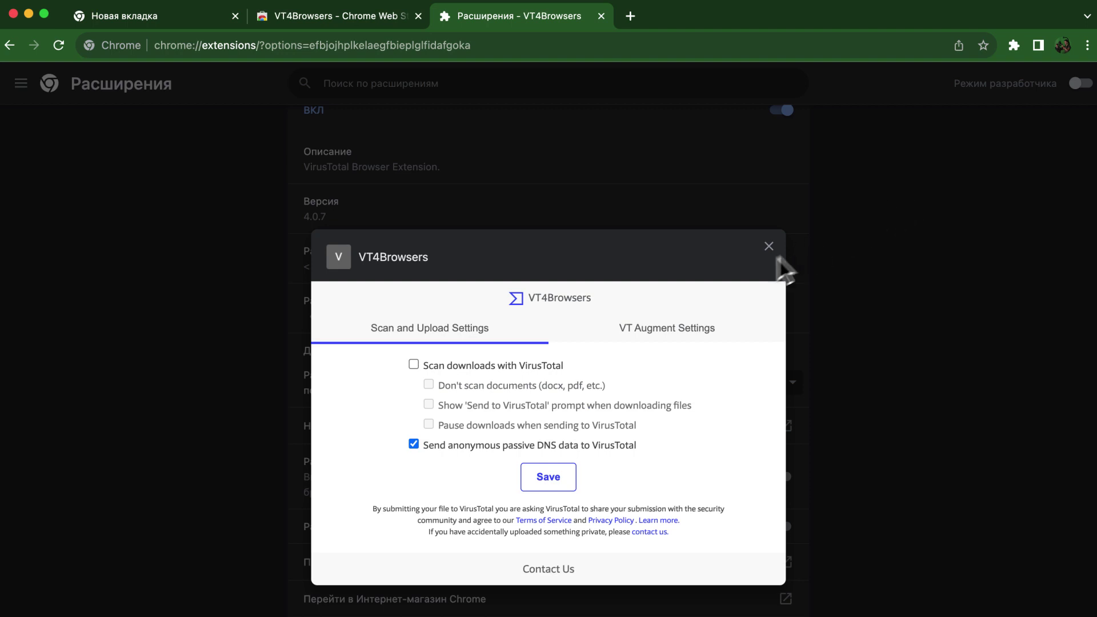
# Bring up VT4Browsers' VT Augment Settings with the API key and IoC highlighting options
pyautogui.click(666, 311)
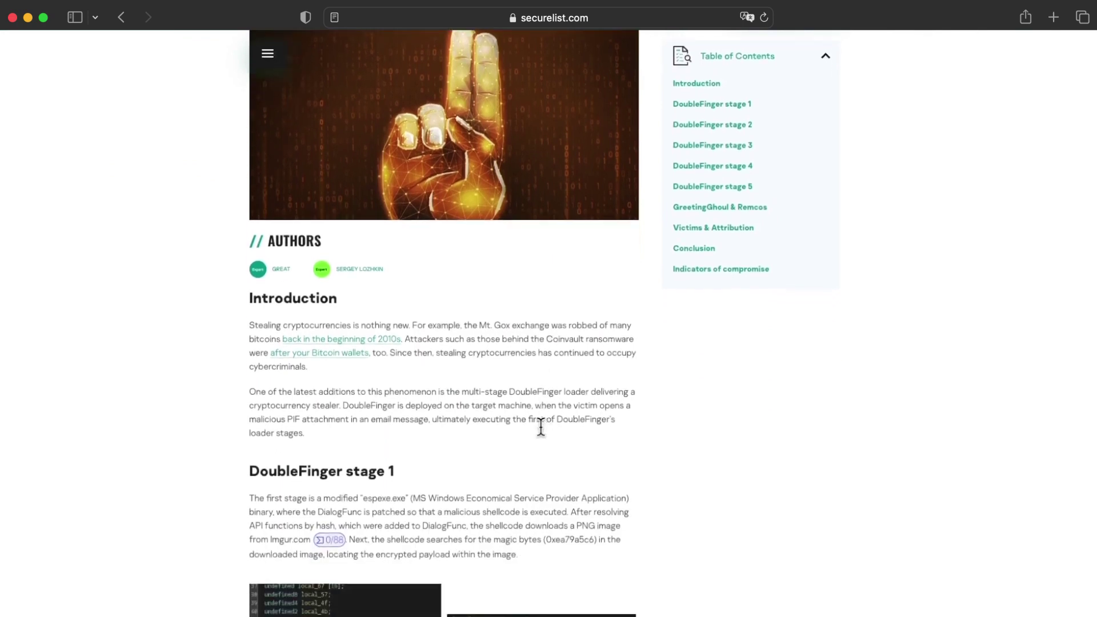
# In the Indicators of compromise, open the VT Augment report for the third DoubleFinger hash (45/70)
pyautogui.scroll(-13, 540, 427)
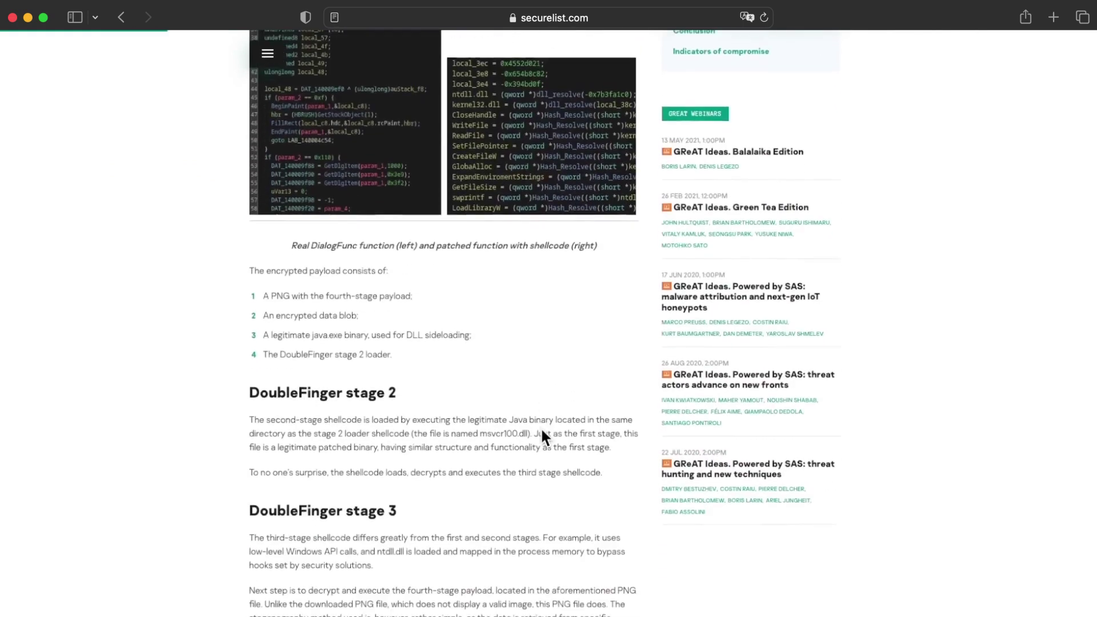
pyautogui.scroll(-8, 540, 427)
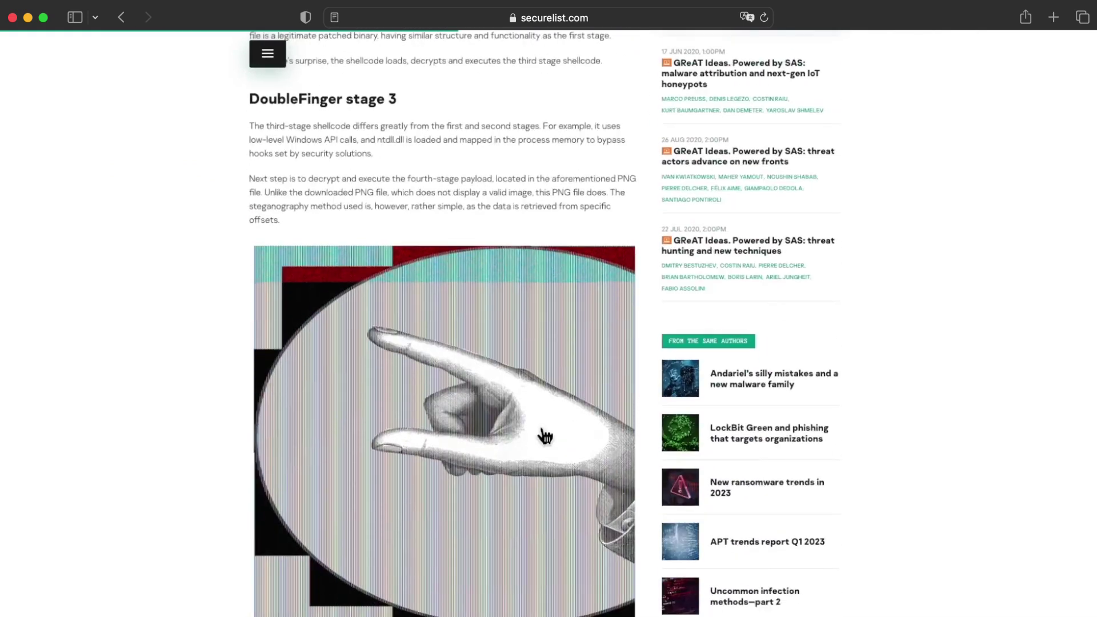
pyautogui.scroll(-15, 544, 435)
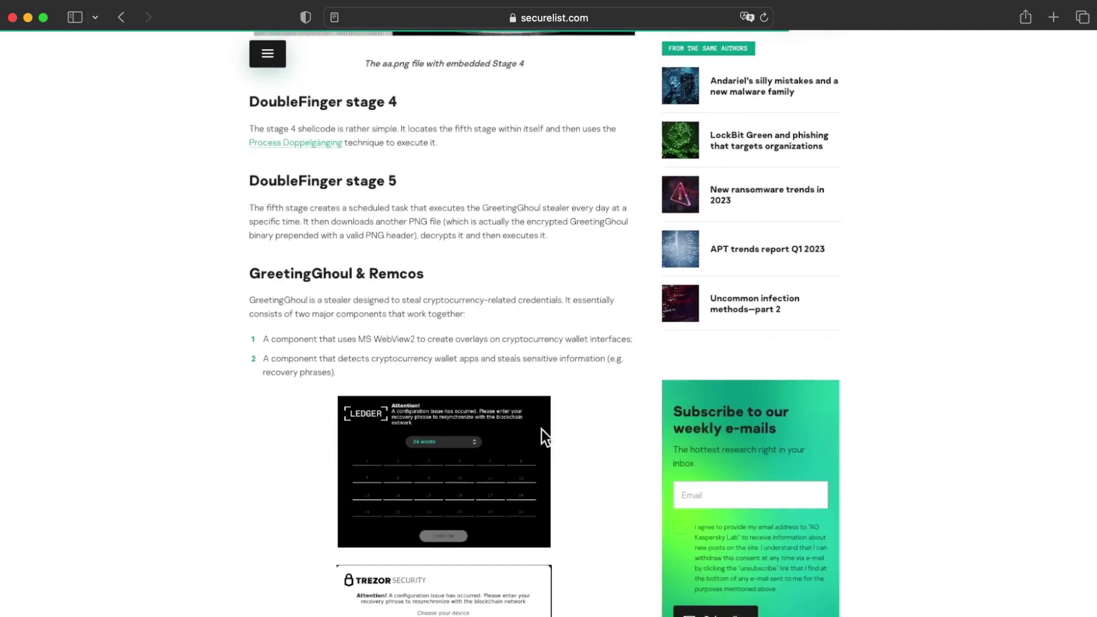
pyautogui.scroll(-20, 544, 435)
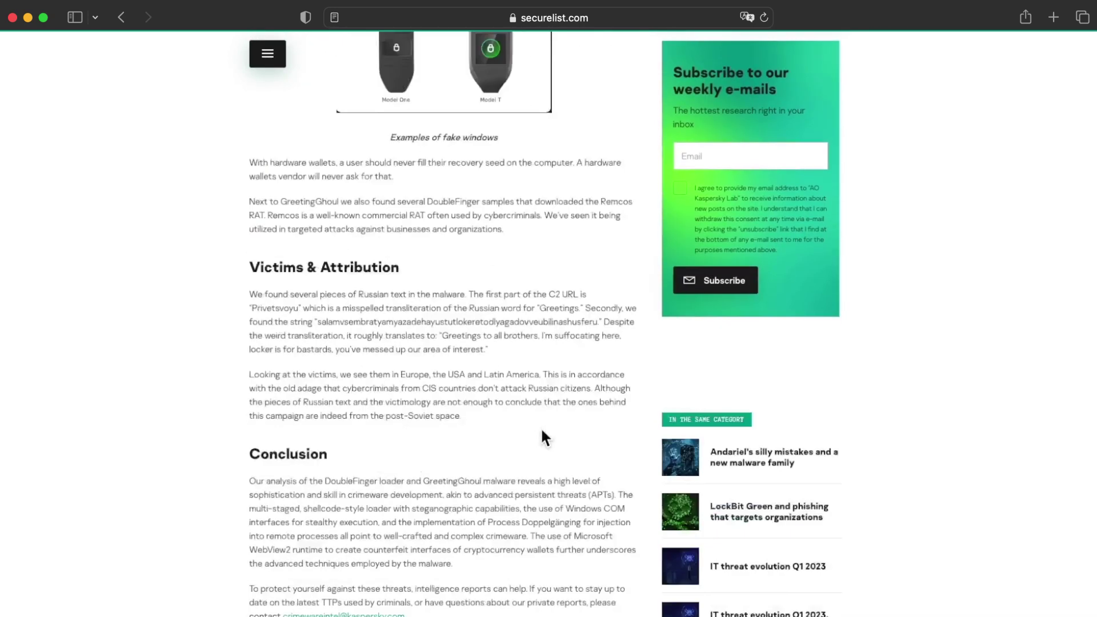
pyautogui.scroll(-1, 541, 438)
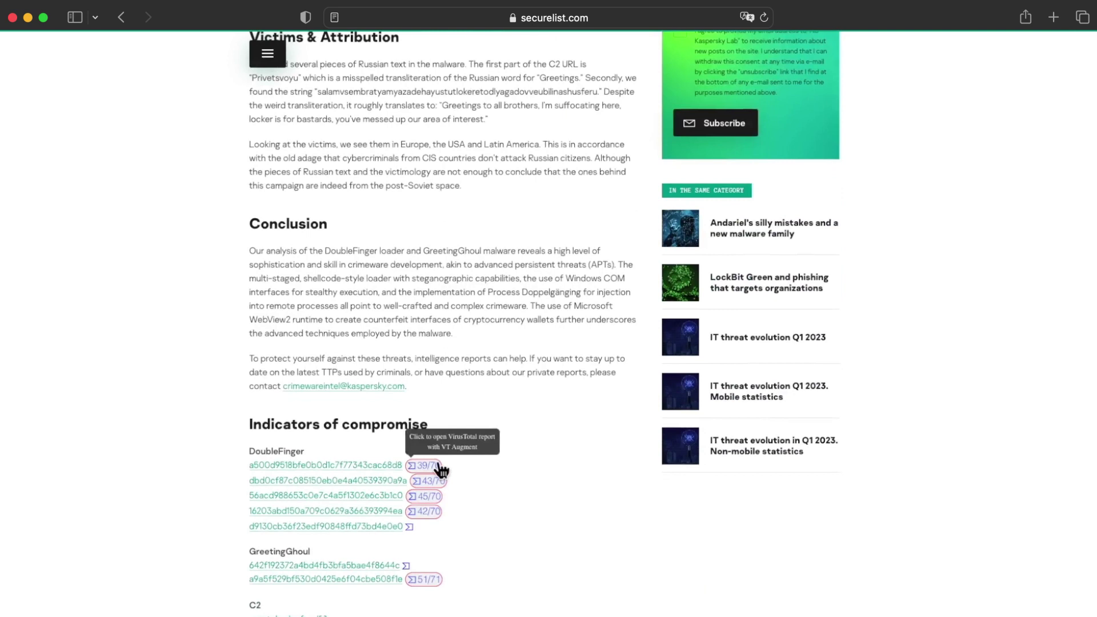
pyautogui.click(434, 498)
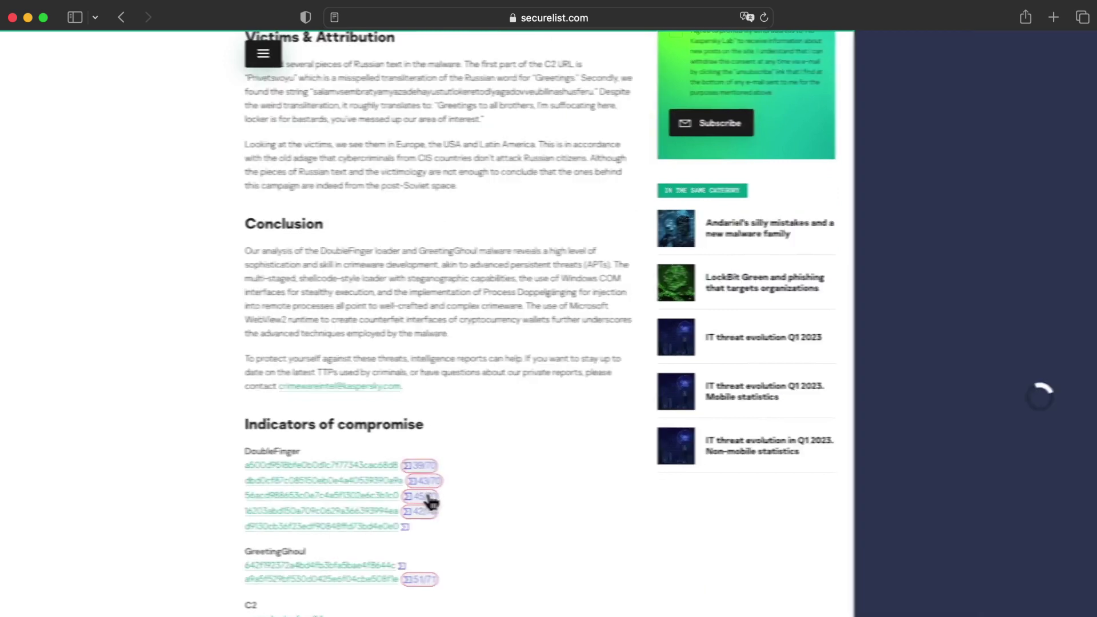